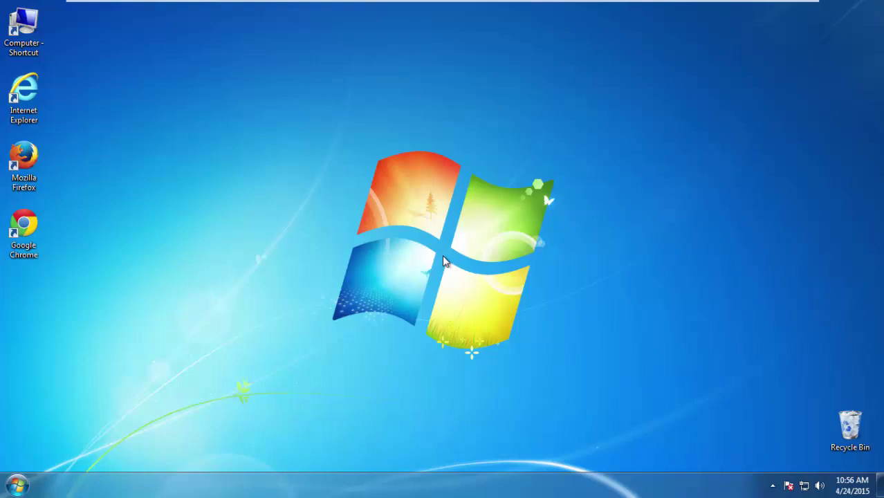
Open Control Panel's installed programs list sorted by install date
{"action": "left_click", "coordinate": [16, 486]}
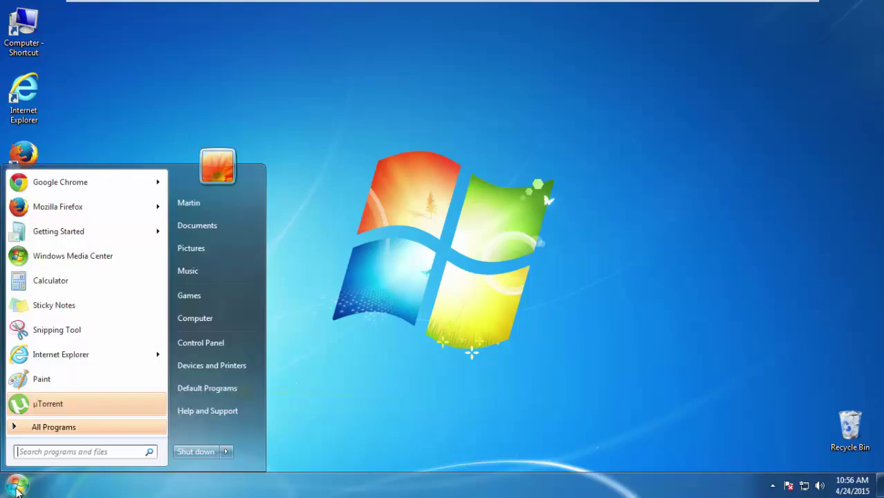
{"action": "left_click", "coordinate": [207, 343]}
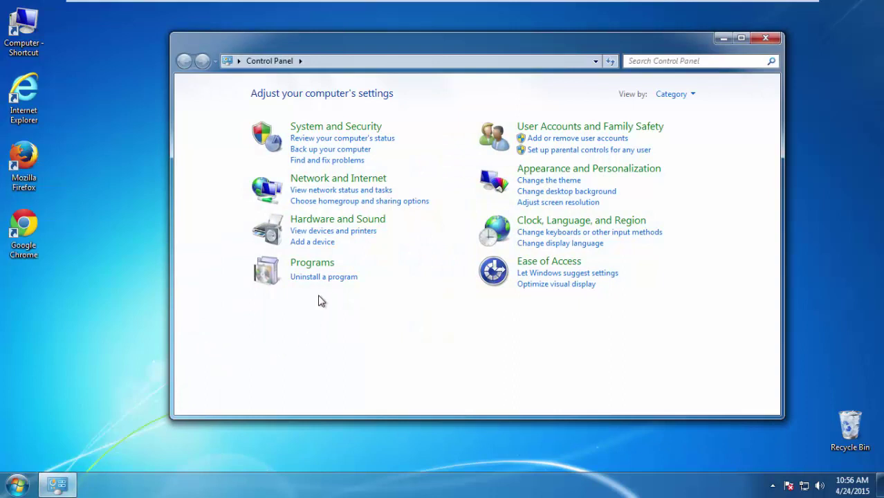
{"action": "left_click", "coordinate": [325, 278]}
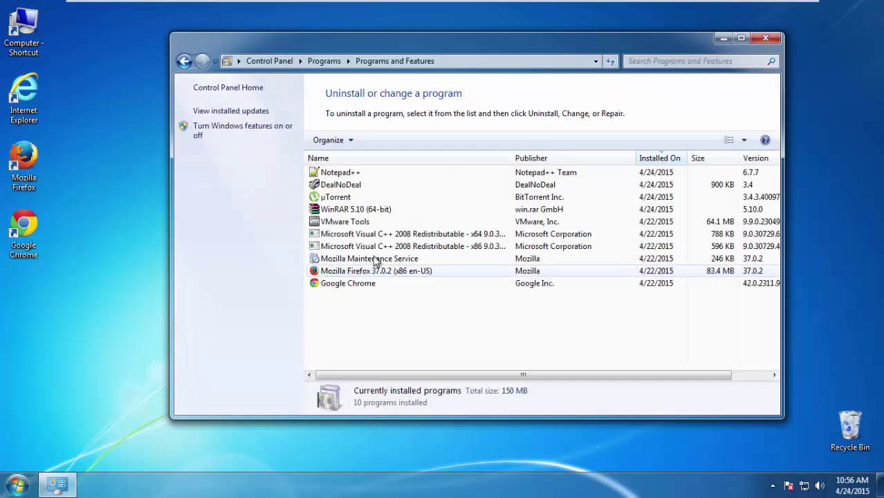
{"action": "left_click", "coordinate": [660, 160]}
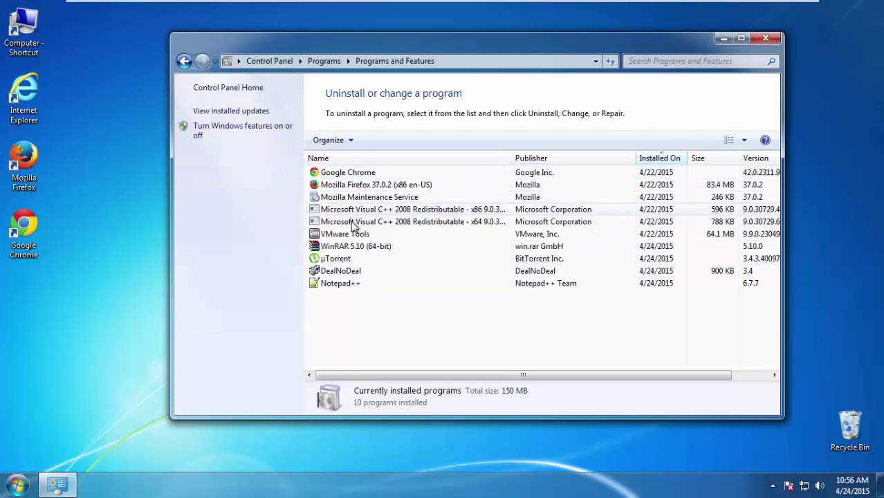
Uninstall DealNoDeal and finish its uninstall wizard
{"action": "left_click", "coordinate": [344, 276]}
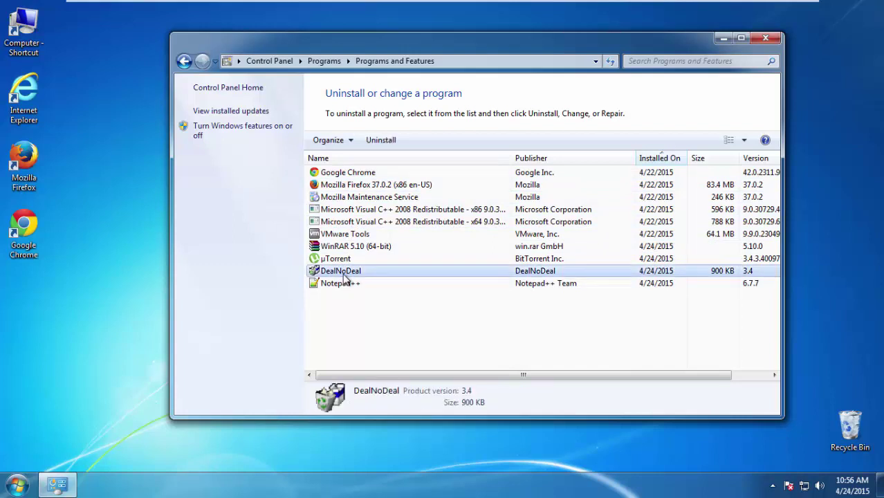
{"action": "right_click", "coordinate": [345, 277]}
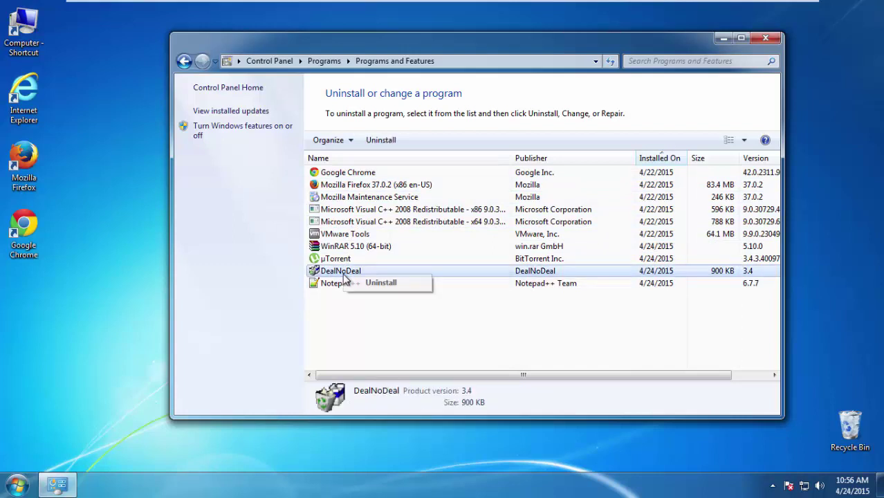
{"action": "left_click", "coordinate": [380, 283]}
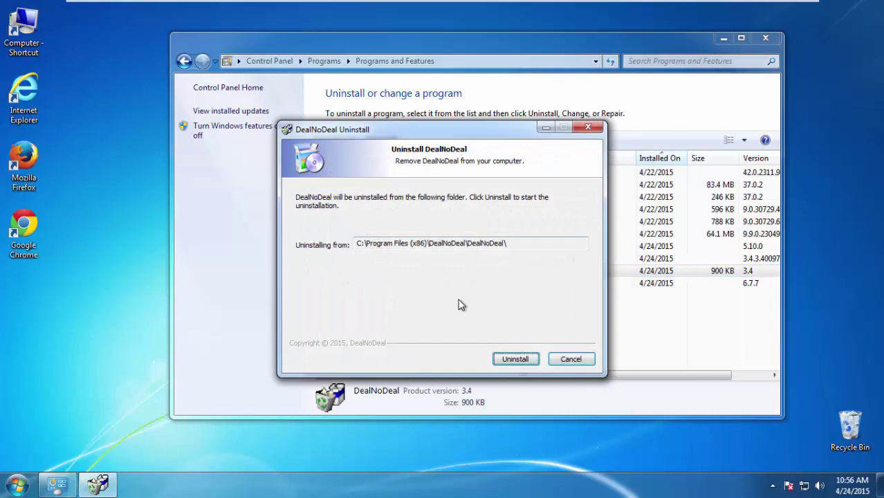
{"action": "left_click", "coordinate": [513, 358]}
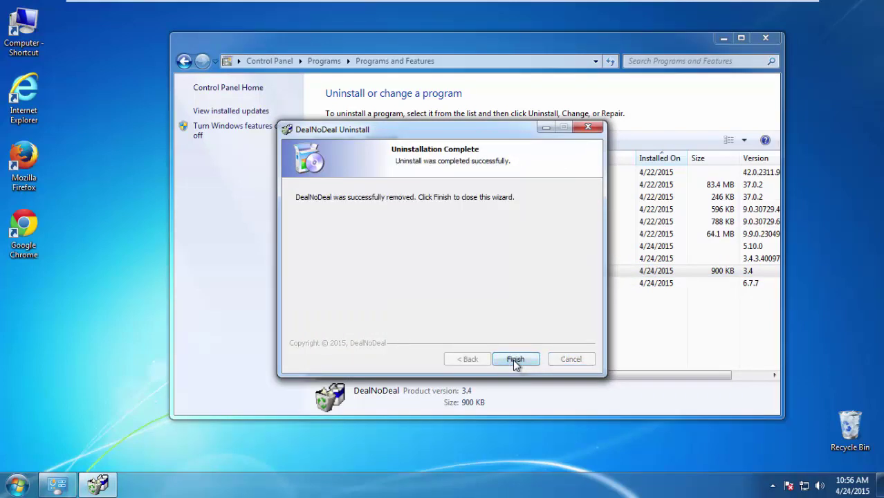
{"action": "left_click", "coordinate": [515, 359]}
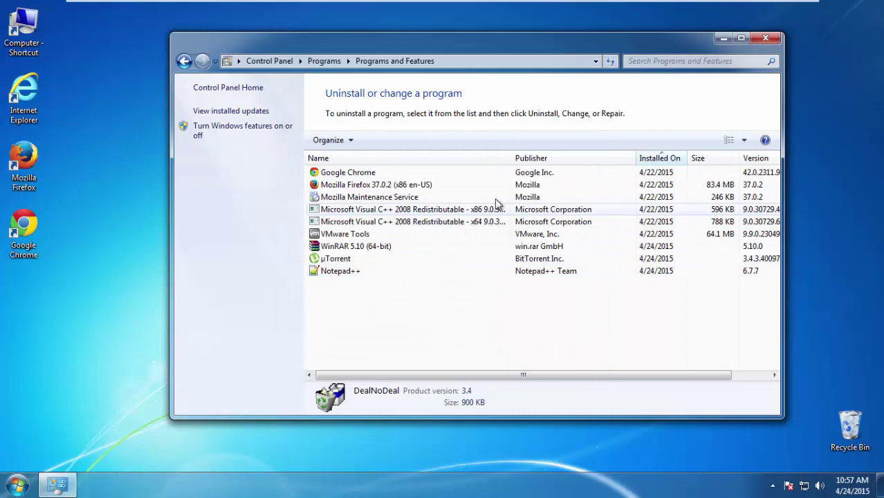
Close Programs and Features and restart Windows, choosing Safe Mode at boot
{"action": "left_click", "coordinate": [769, 39]}
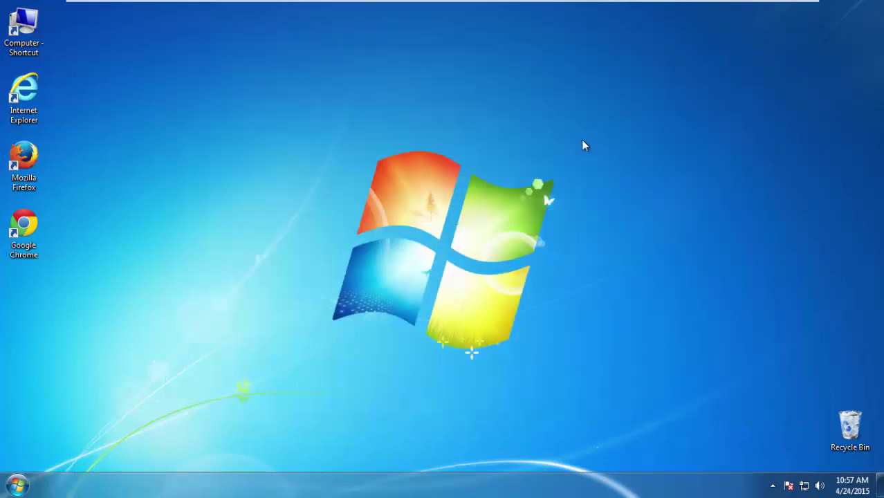
{"action": "left_click", "coordinate": [3, 489]}
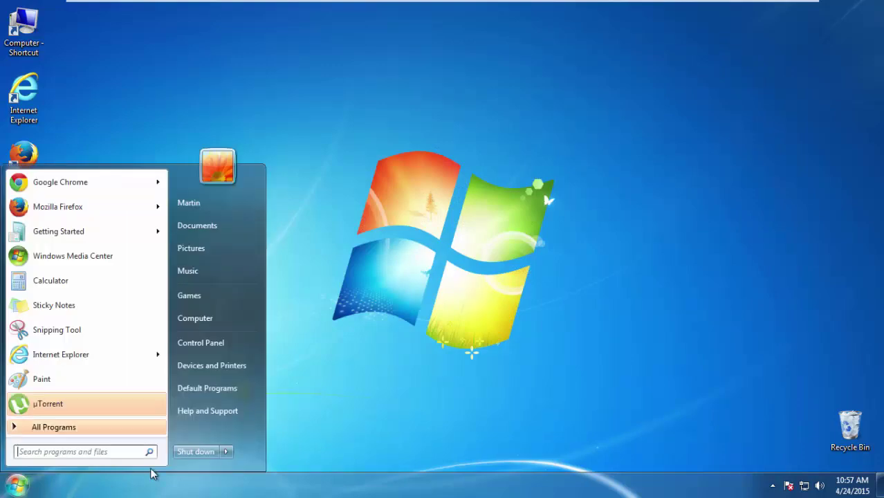
{"action": "mouse_move", "coordinate": [232, 453]}
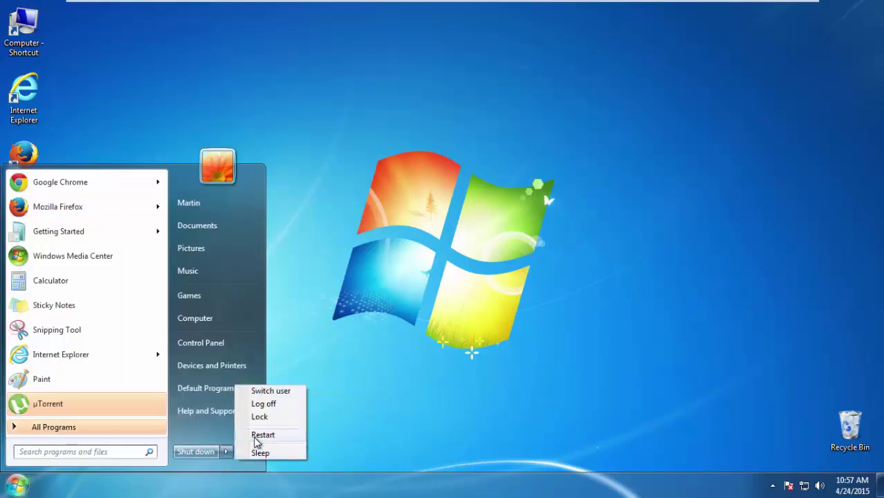
{"action": "left_click", "coordinate": [253, 437]}
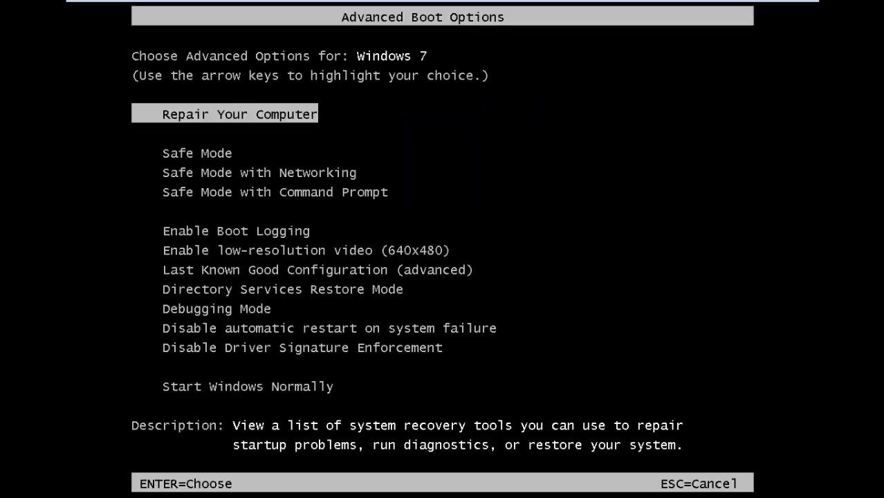
{"action": "key", "text": "Down"}
{"action": "key", "text": "Return"}
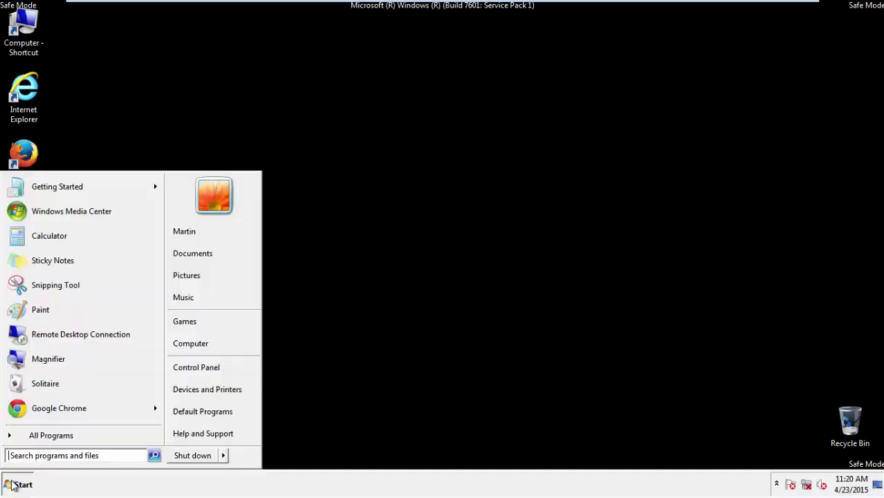
Launch regedit and navigate to HKEY_CURRENT_USER\Software\Microsoft\Internet Explorer\Main
{"action": "type", "text": "rege"}
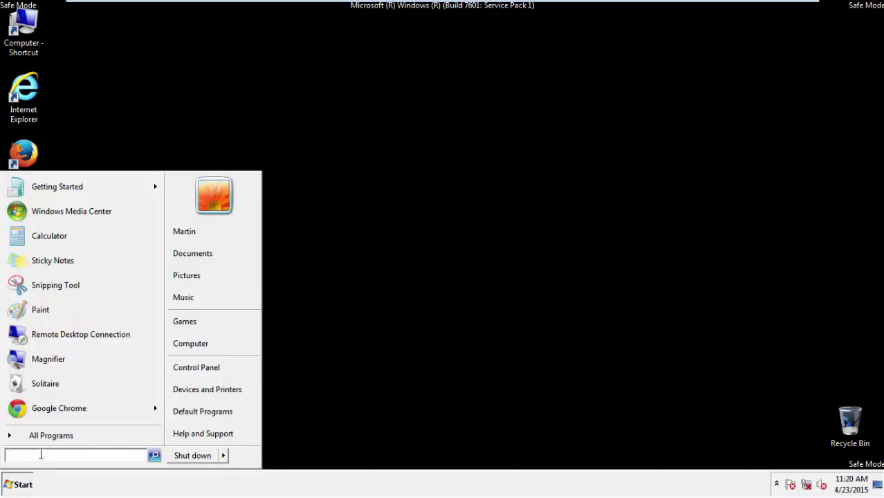
{"action": "type", "text": "dit"}
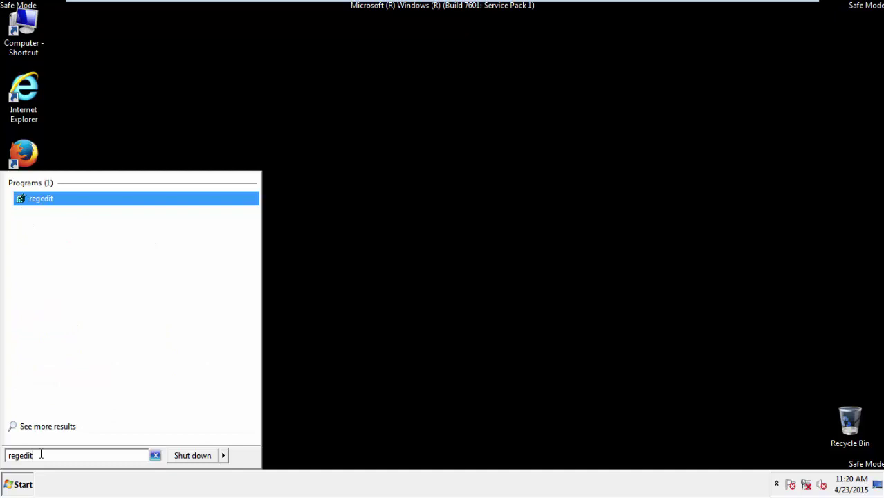
{"action": "key", "text": "Return"}
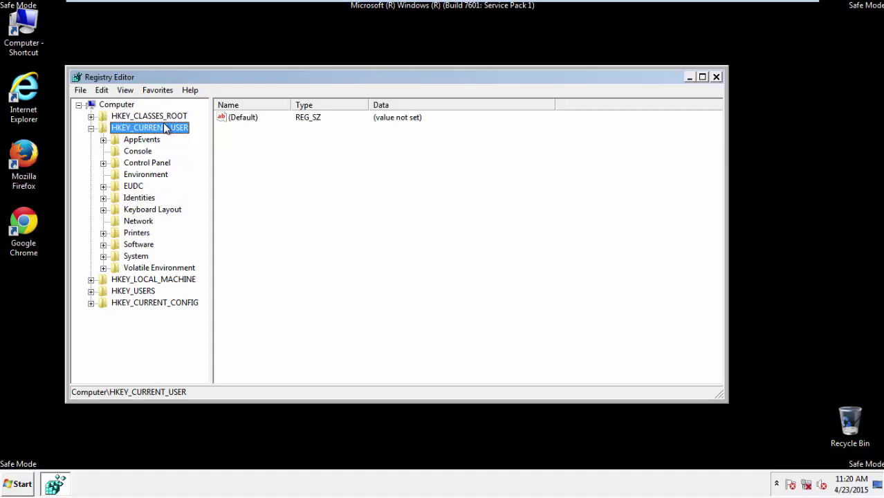
{"action": "left_click", "coordinate": [90, 128]}
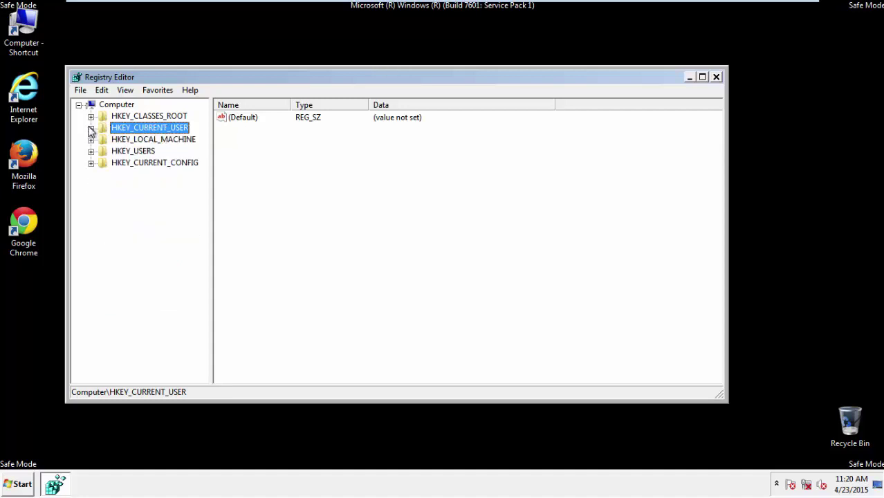
{"action": "double_click", "coordinate": [146, 131]}
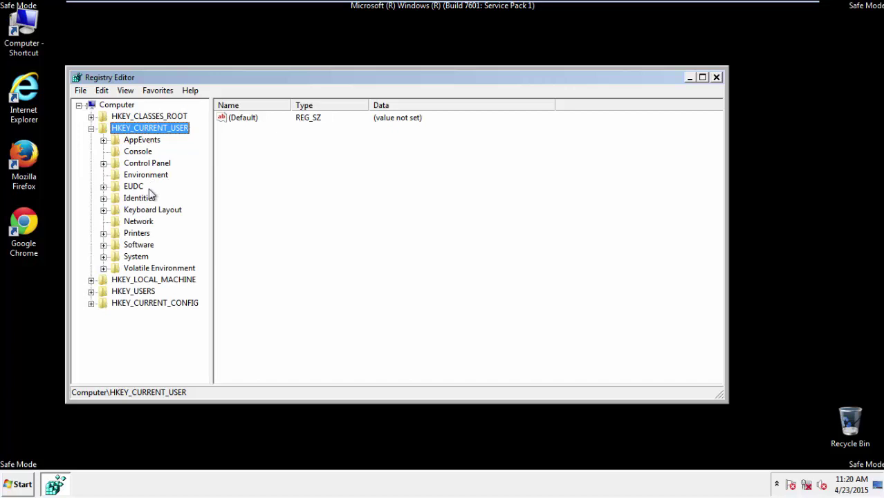
{"action": "double_click", "coordinate": [139, 245]}
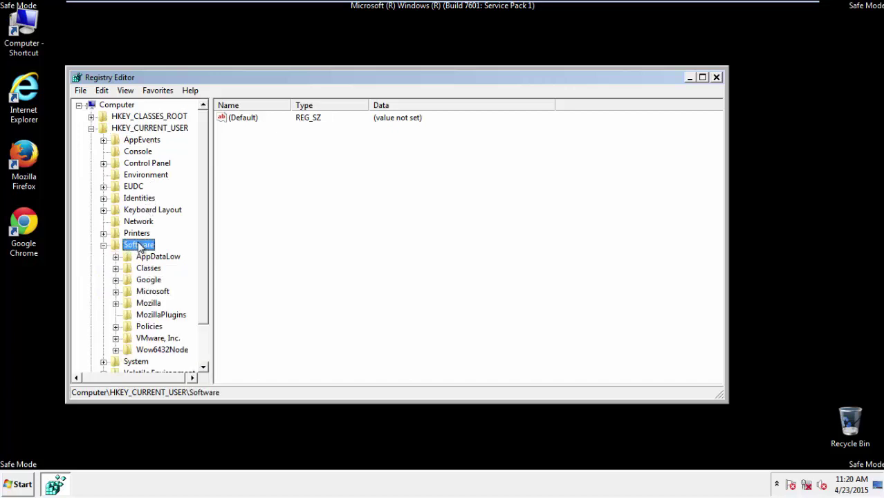
{"action": "double_click", "coordinate": [147, 292]}
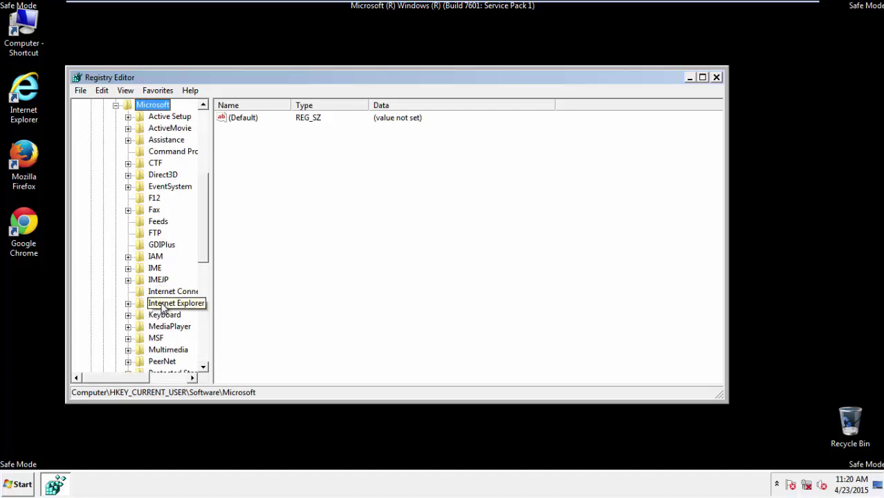
{"action": "double_click", "coordinate": [163, 304]}
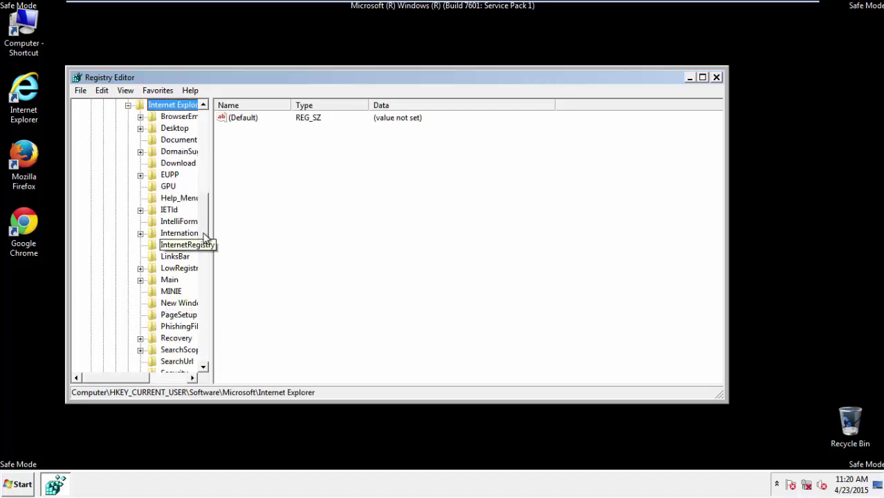
{"action": "left_click_drag", "start_coordinate": [203, 241], "coordinate": [203, 251]}
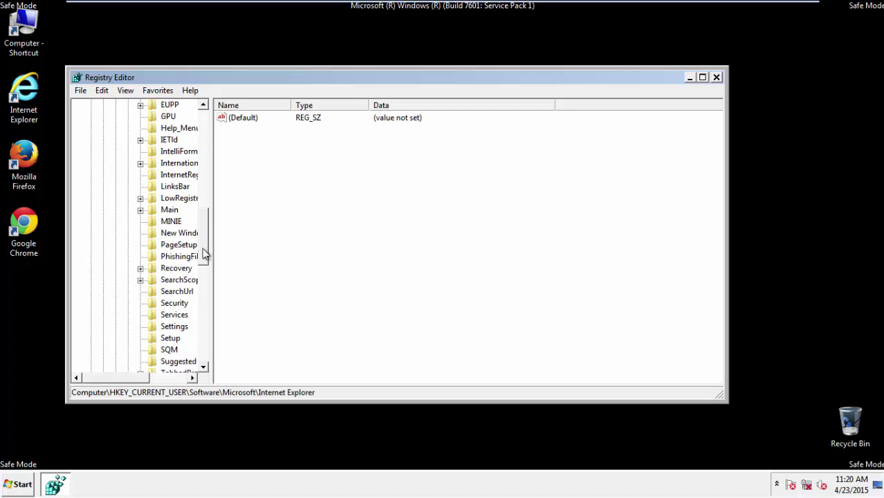
{"action": "double_click", "coordinate": [169, 211]}
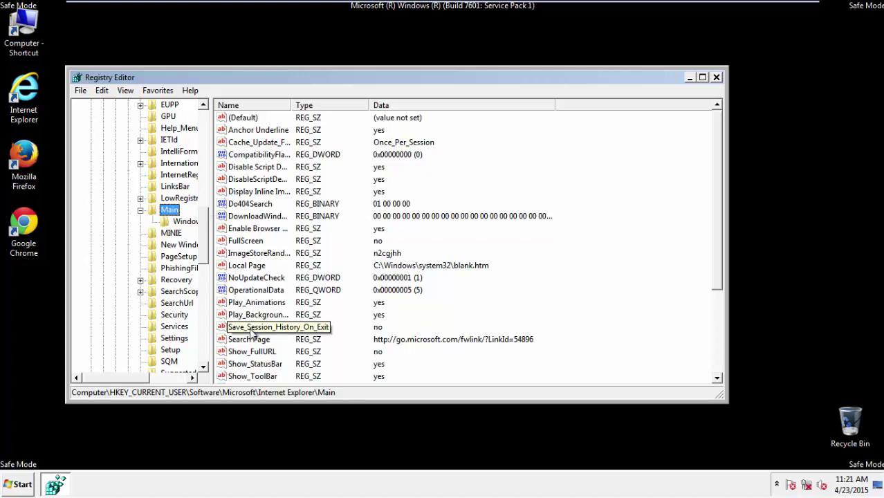
Delete the HereIAmAds Start Page value from the Main key and close Registry Editor
{"action": "scroll", "coordinate": [251, 334], "scroll_direction": "down", "scroll_amount": 3}
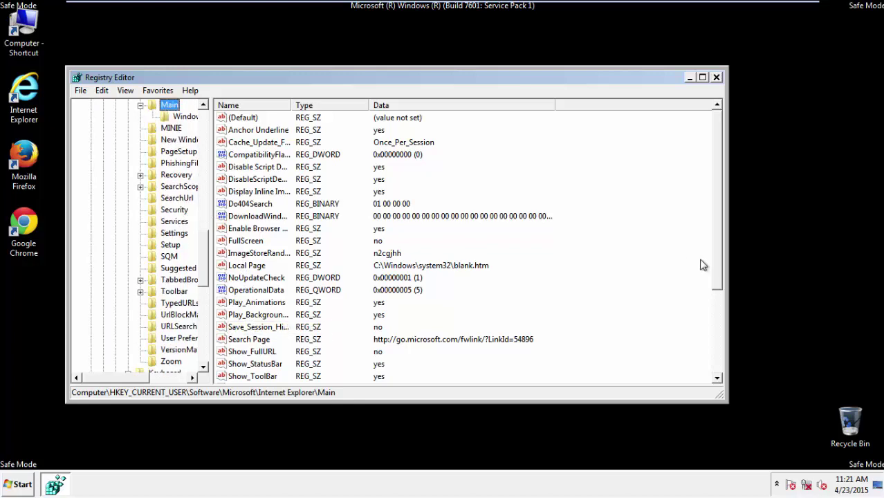
{"action": "left_click_drag", "start_coordinate": [720, 251], "coordinate": [712, 330]}
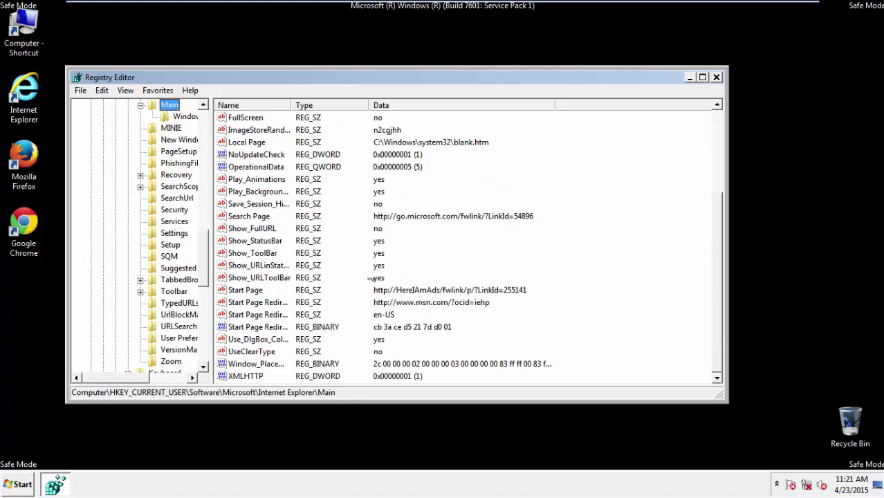
{"action": "left_click", "coordinate": [252, 290]}
{"action": "right_click", "coordinate": [239, 295]}
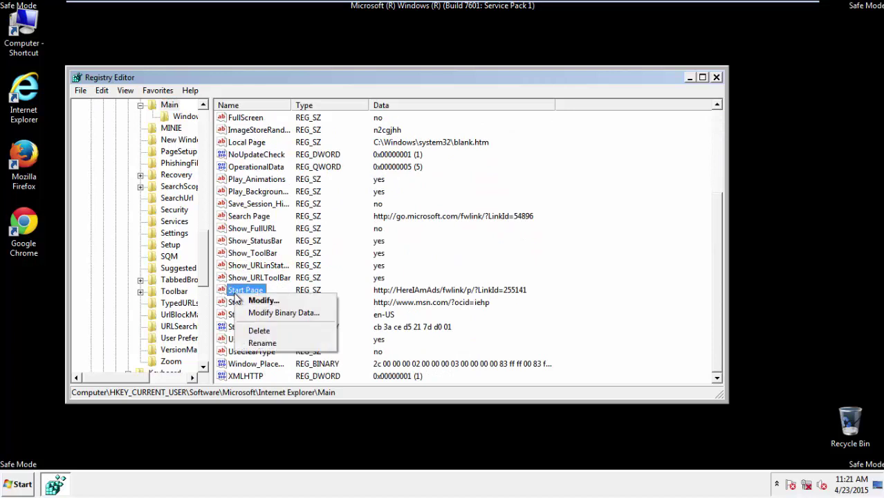
{"action": "left_click", "coordinate": [256, 331]}
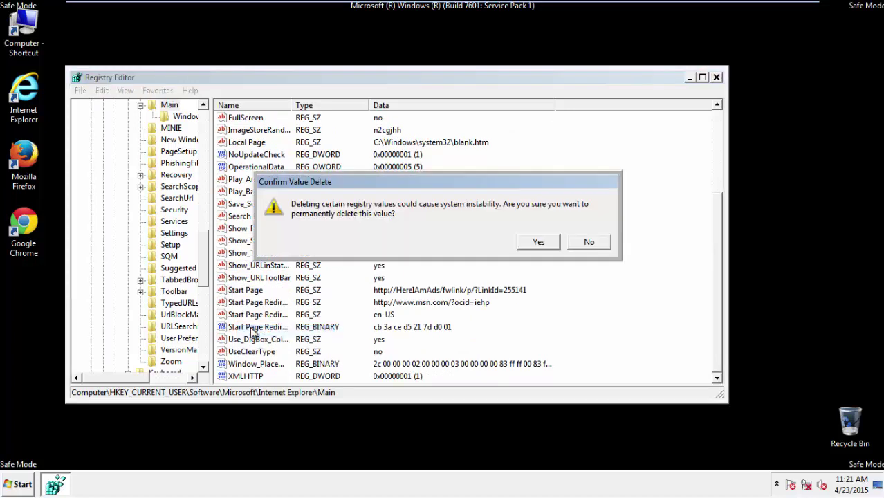
{"action": "left_click", "coordinate": [536, 242]}
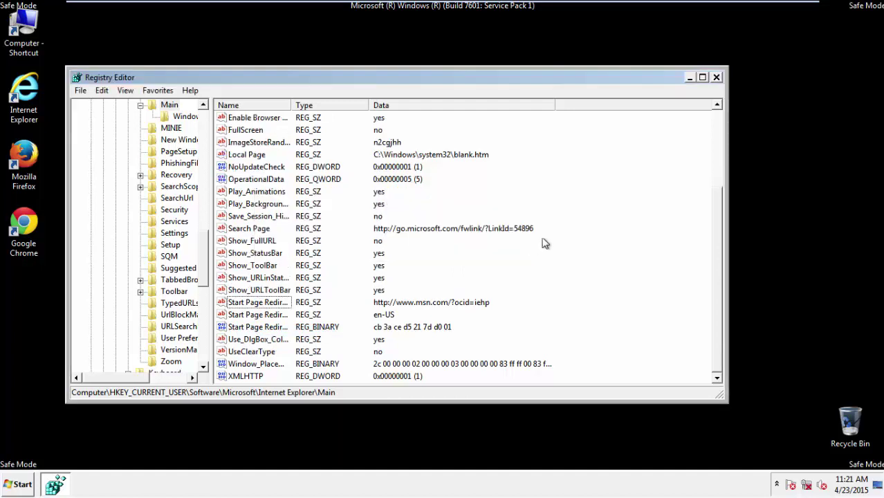
{"action": "left_click", "coordinate": [716, 77]}
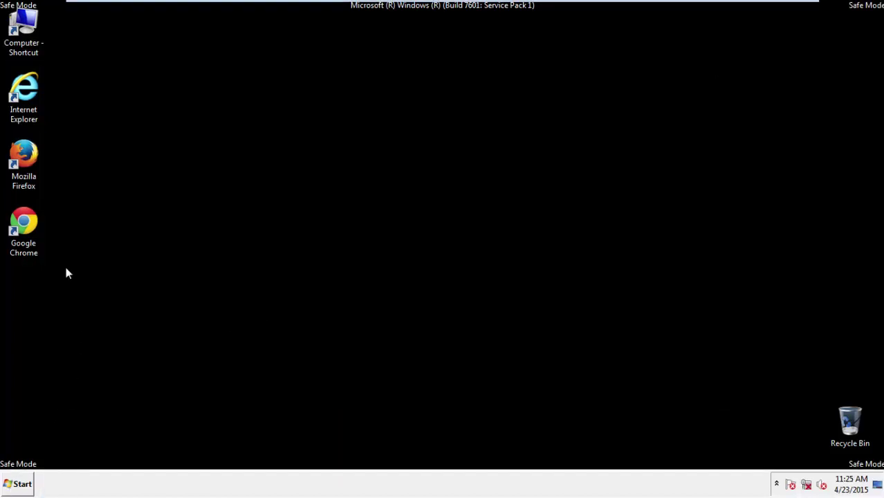
Launch Firefox, decline the default-browser prompt, and make sure the menu bar is showing
{"action": "double_click", "coordinate": [31, 161]}
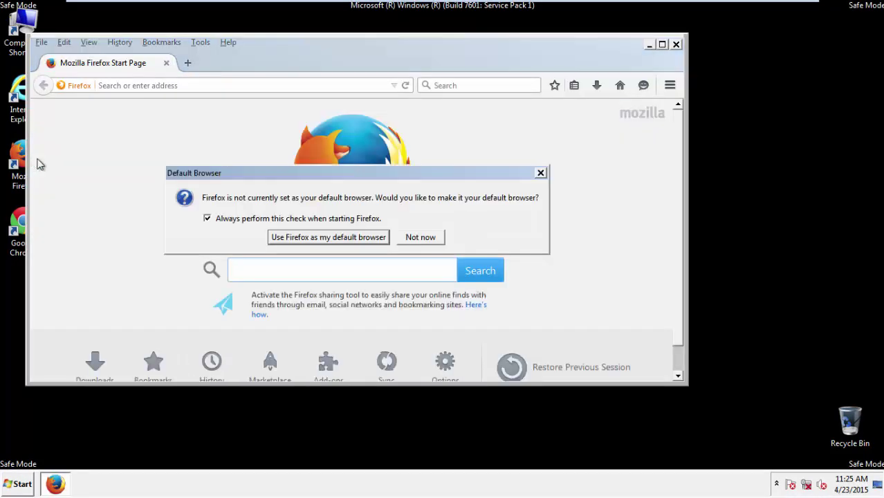
{"action": "left_click", "coordinate": [421, 238]}
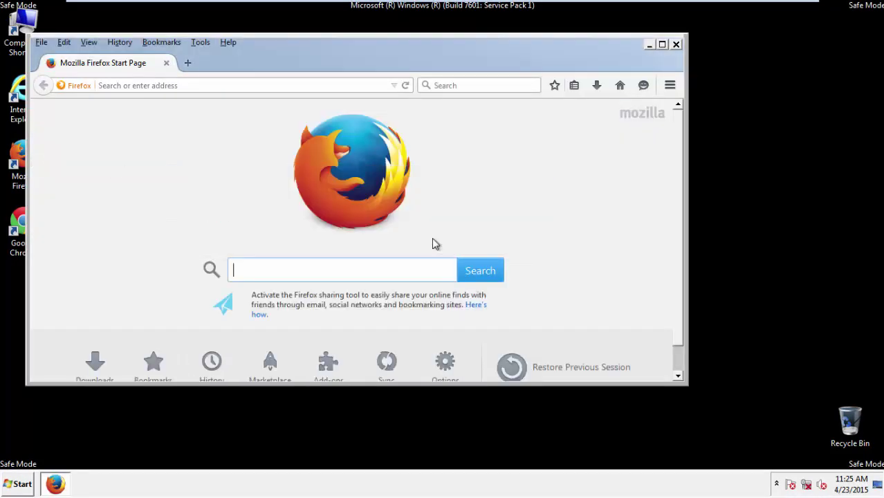
{"action": "right_click", "coordinate": [270, 54]}
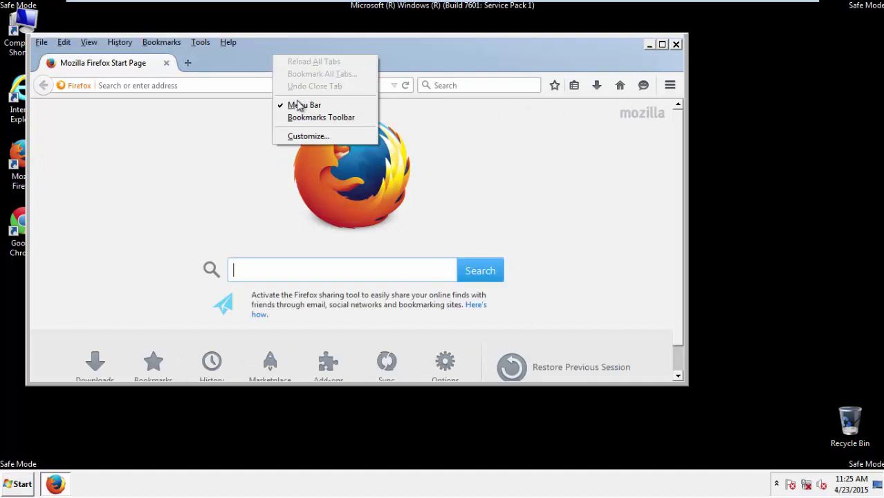
{"action": "left_click", "coordinate": [299, 105]}
{"action": "right_click", "coordinate": [277, 59]}
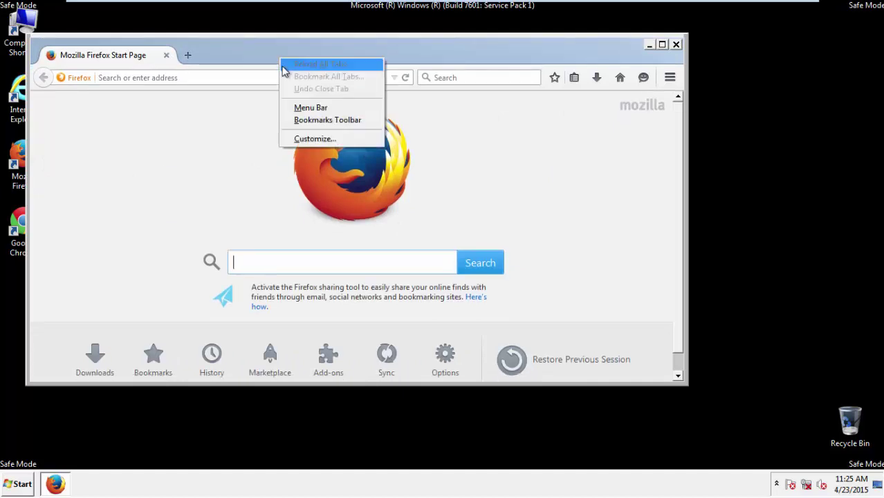
{"action": "left_click", "coordinate": [299, 107]}
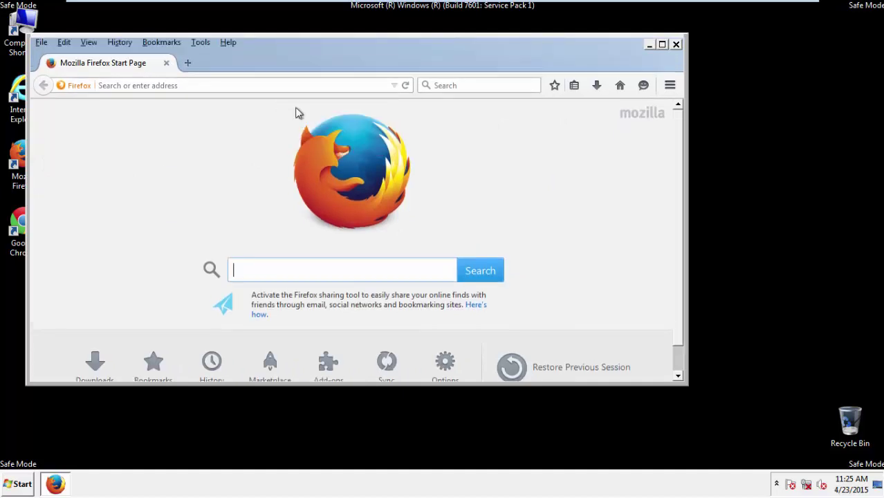
{"action": "left_click", "coordinate": [122, 42]}
Clear Firefox history for Everything, keeping Offline Website Data and Site Preferences included
{"action": "left_click", "coordinate": [133, 69]}
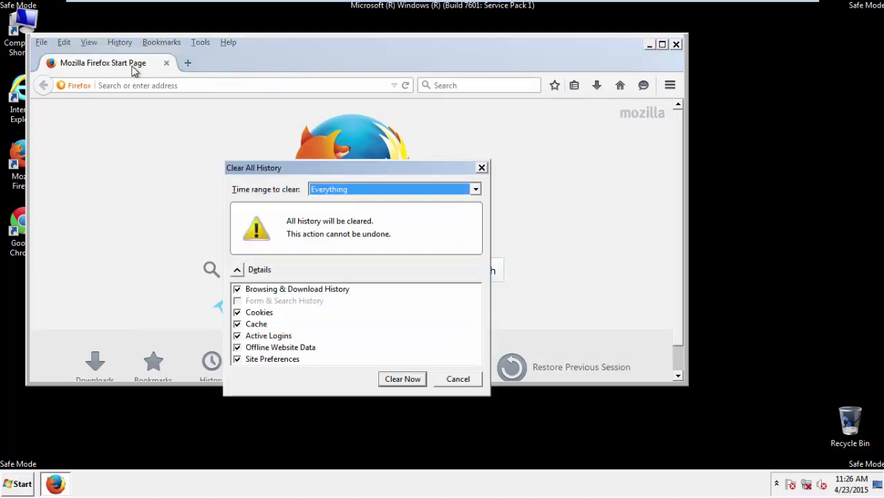
{"action": "left_click", "coordinate": [311, 190]}
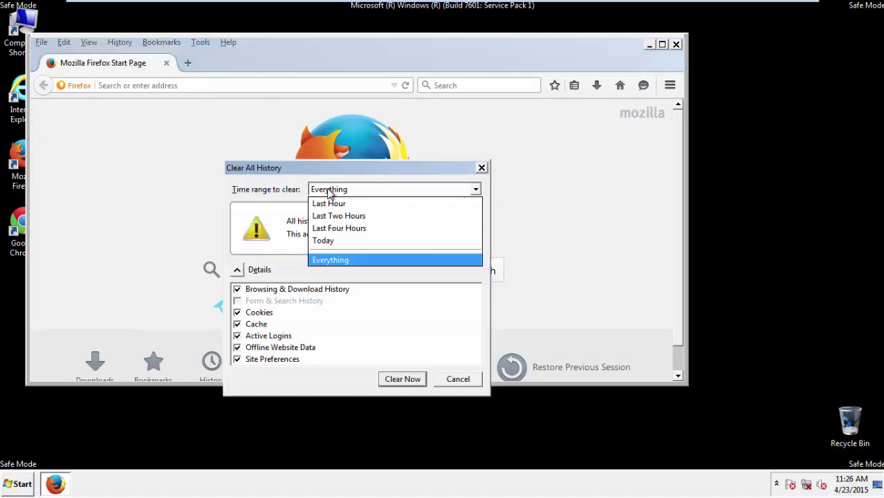
{"action": "left_click", "coordinate": [332, 260]}
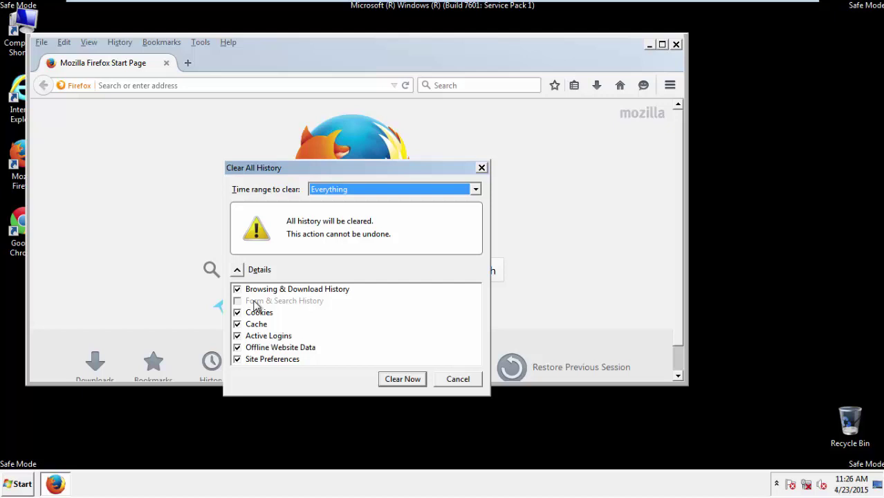
{"action": "left_click", "coordinate": [237, 348]}
{"action": "left_click", "coordinate": [237, 348]}
{"action": "left_click", "coordinate": [237, 359]}
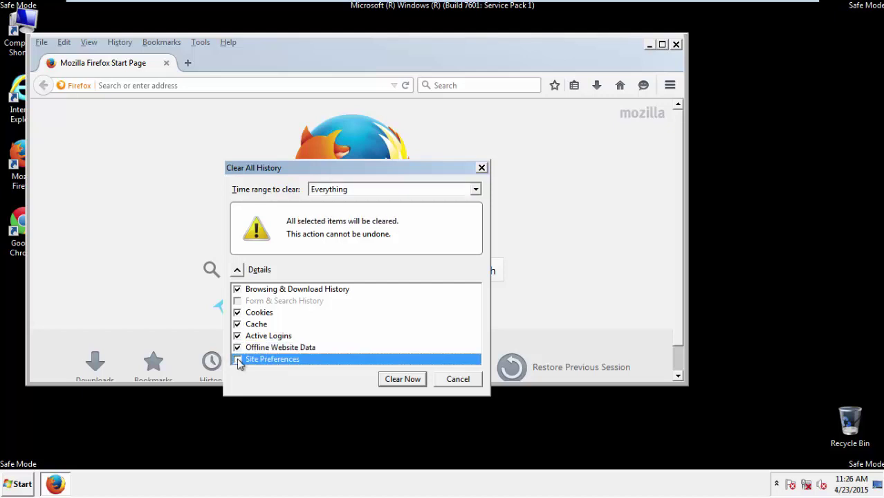
{"action": "left_click", "coordinate": [237, 359]}
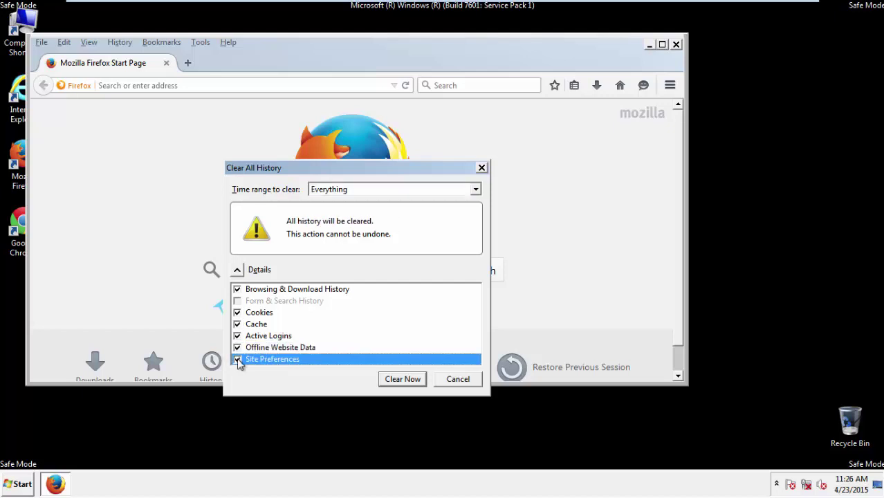
{"action": "left_click", "coordinate": [401, 380]}
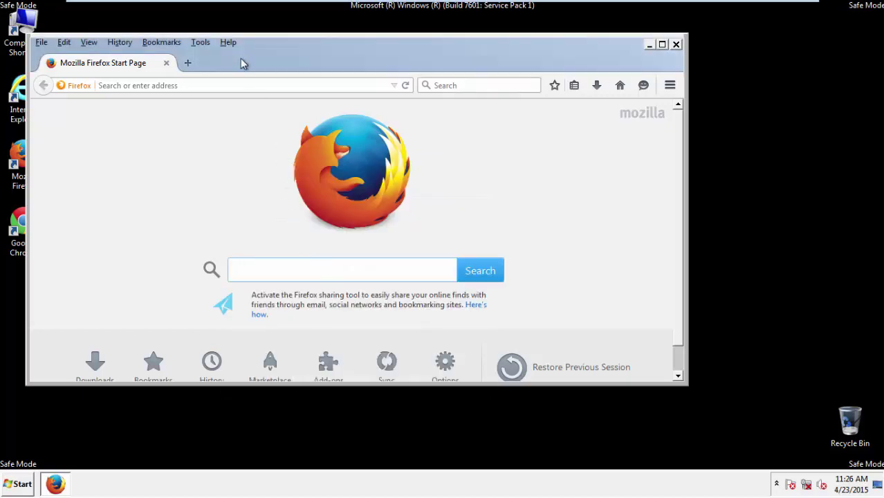
{"action": "left_click", "coordinate": [229, 43]}
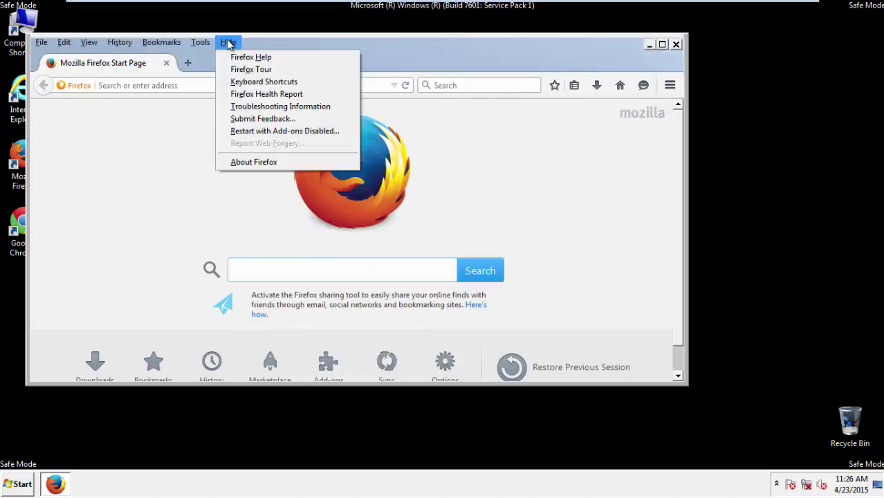
Refresh Firefox from Troubleshooting Information, close it, and launch Google Chrome
{"action": "left_click", "coordinate": [256, 108]}
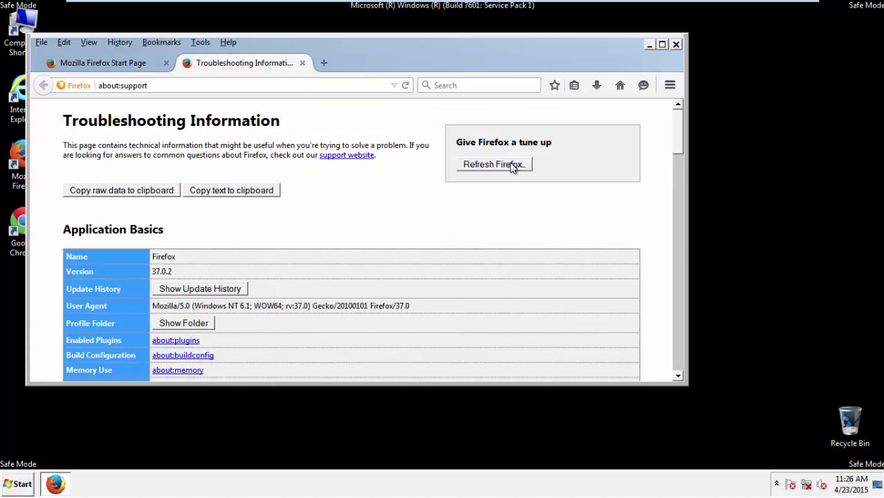
{"action": "left_click", "coordinate": [513, 166]}
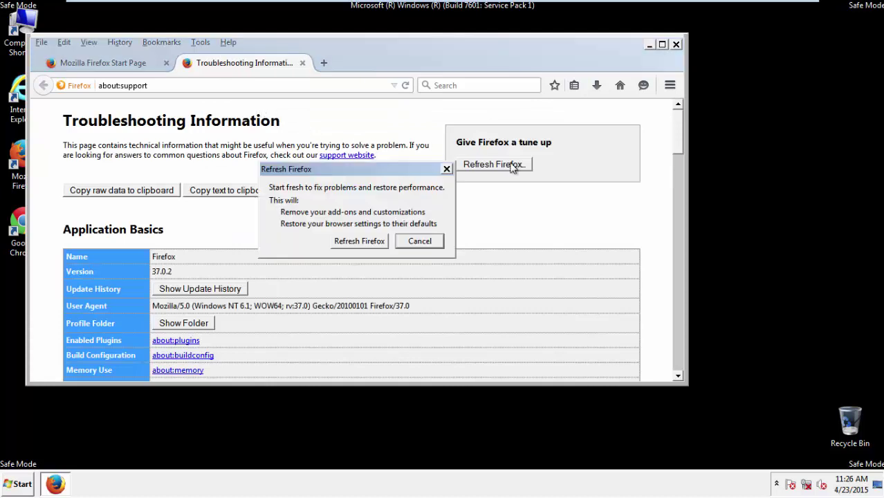
{"action": "left_click", "coordinate": [359, 241]}
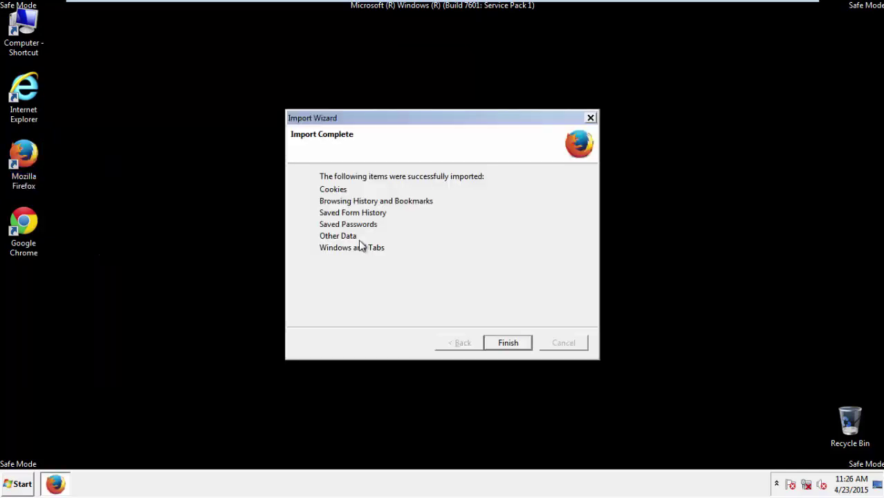
{"action": "left_click", "coordinate": [508, 343]}
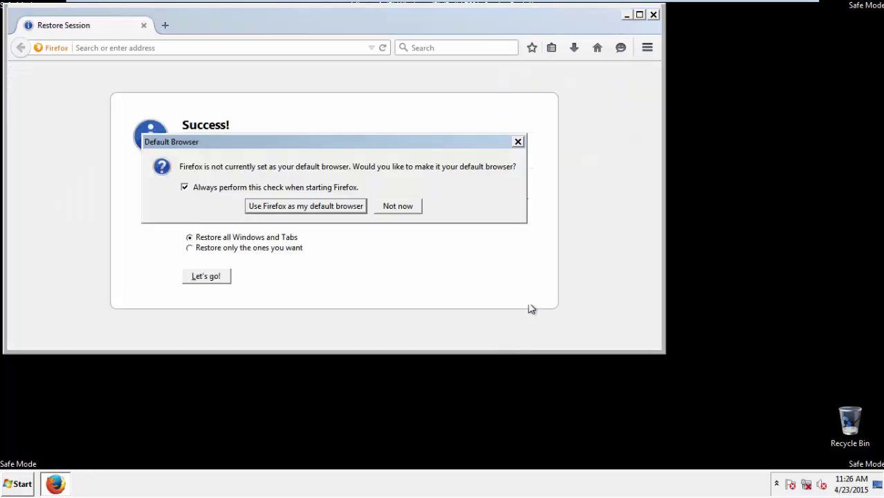
{"action": "left_click", "coordinate": [399, 206]}
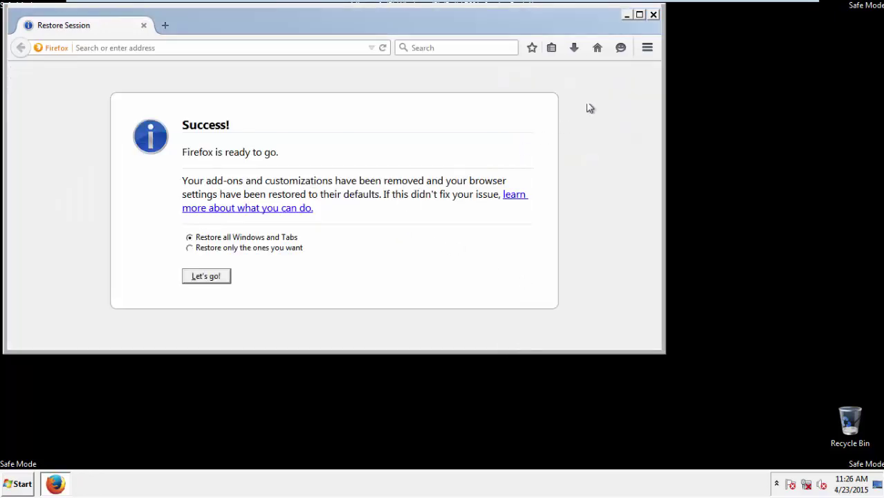
{"action": "left_click", "coordinate": [653, 15]}
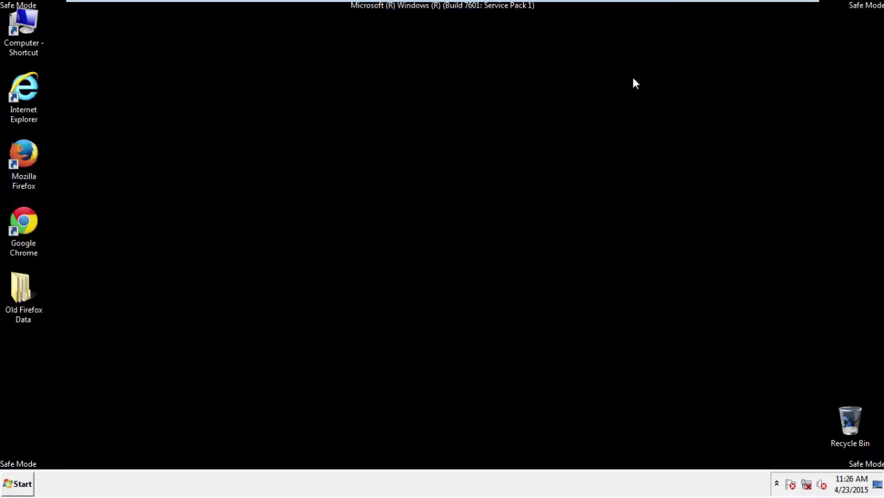
{"action": "double_click", "coordinate": [21, 220]}
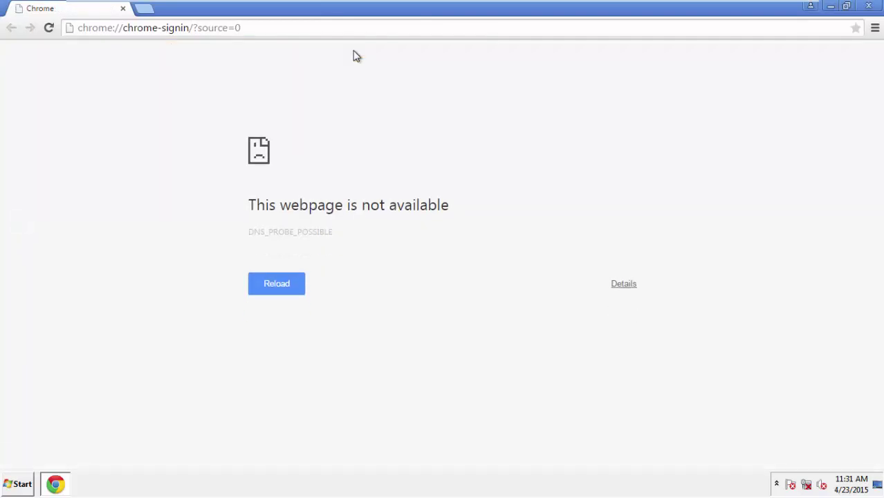
Clear Chrome's browsing data from the beginning of time, including autofill form data
{"action": "left_click", "coordinate": [875, 31]}
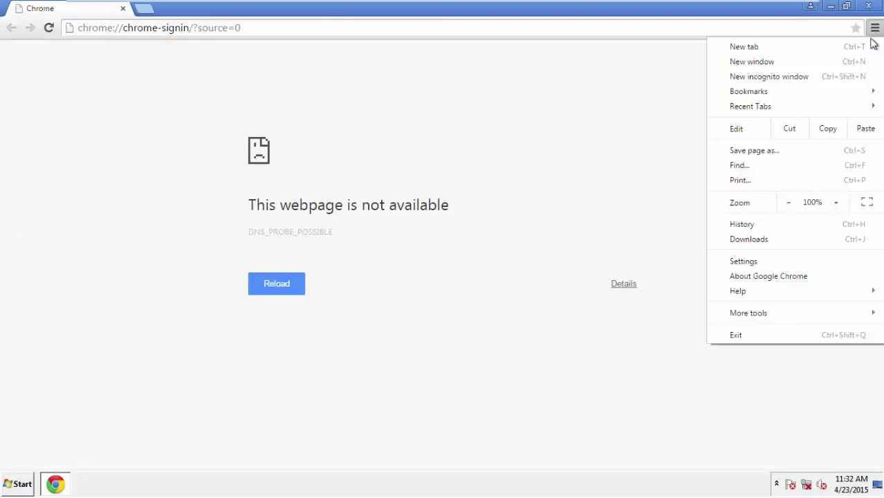
{"action": "left_click", "coordinate": [747, 261]}
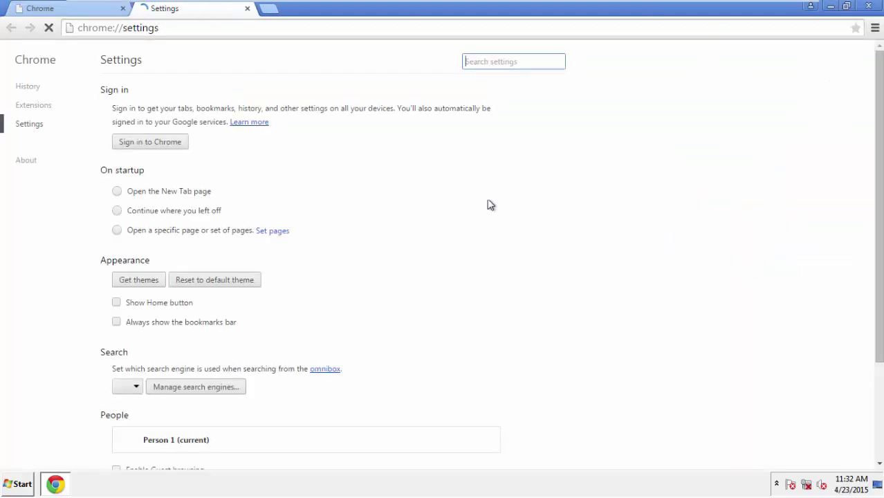
{"action": "left_click", "coordinate": [30, 86]}
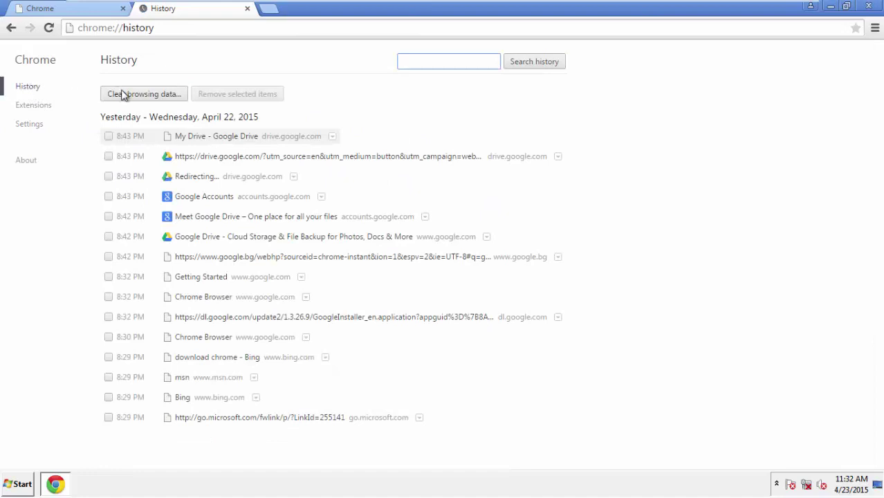
{"action": "left_click", "coordinate": [133, 94]}
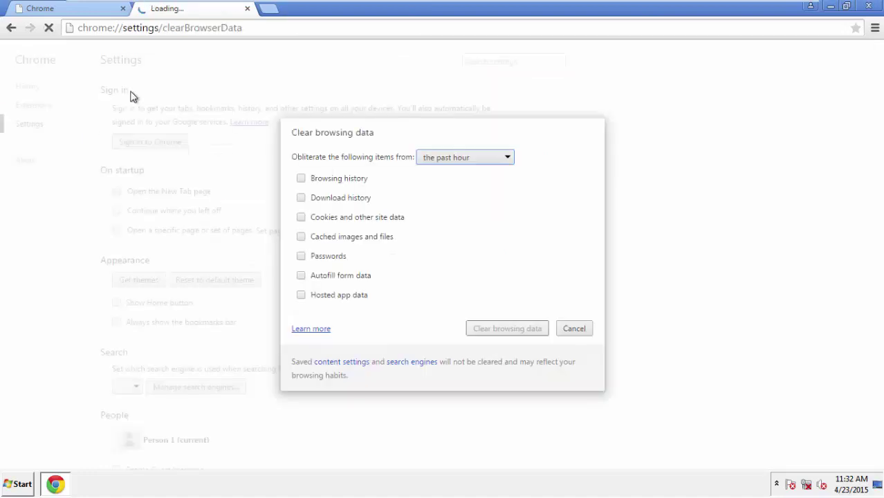
{"action": "left_click", "coordinate": [445, 149]}
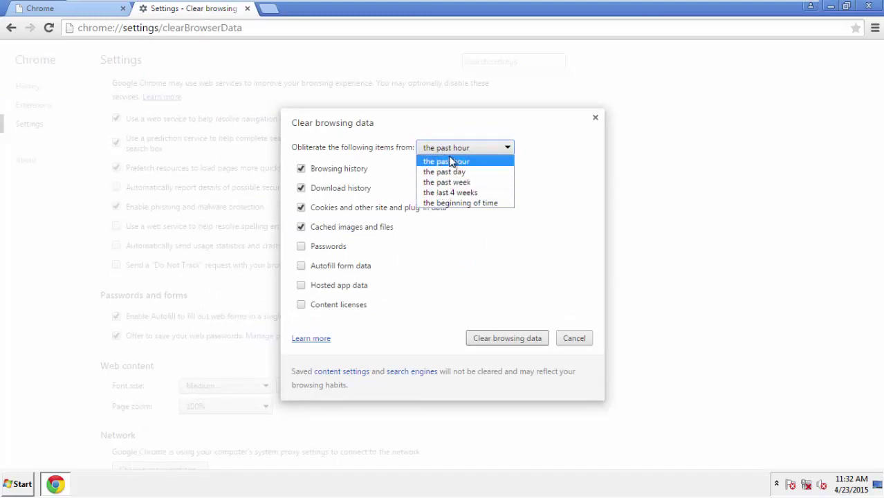
{"action": "left_click", "coordinate": [443, 203]}
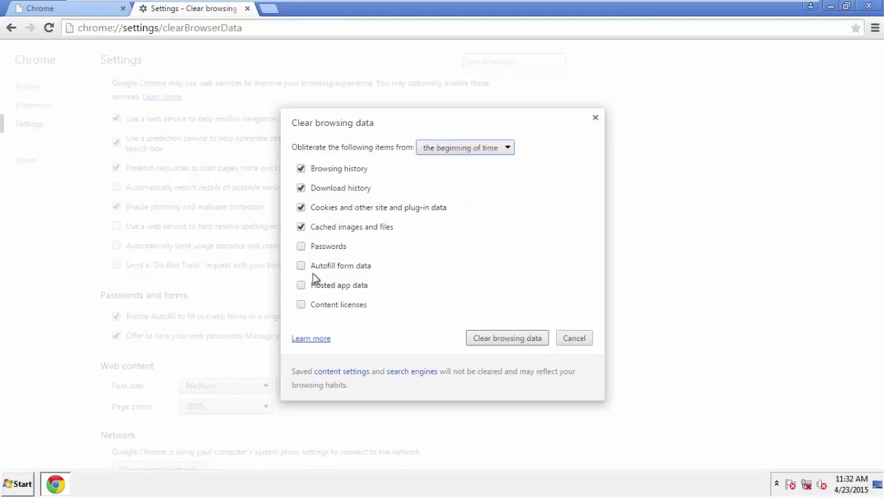
{"action": "left_click", "coordinate": [302, 268]}
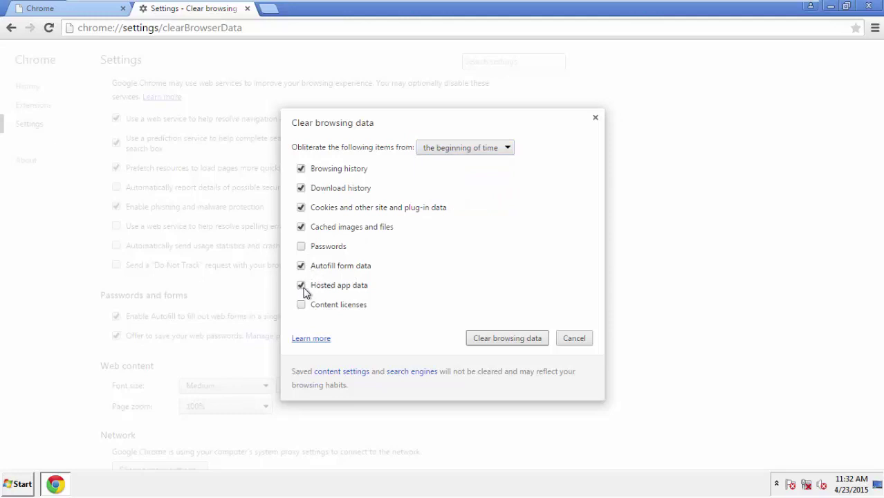
{"action": "left_click", "coordinate": [504, 337]}
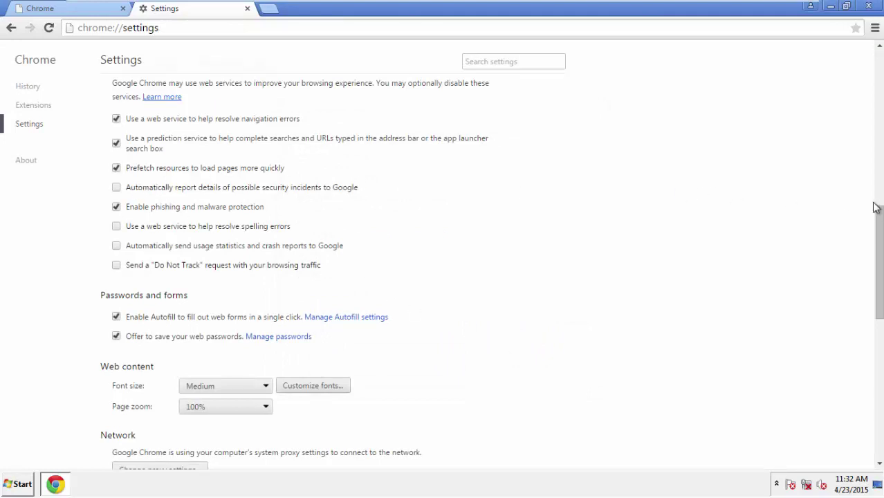
Reset Chrome settings to their defaults and close the browser
{"action": "left_click_drag", "start_coordinate": [873, 208], "coordinate": [879, 386]}
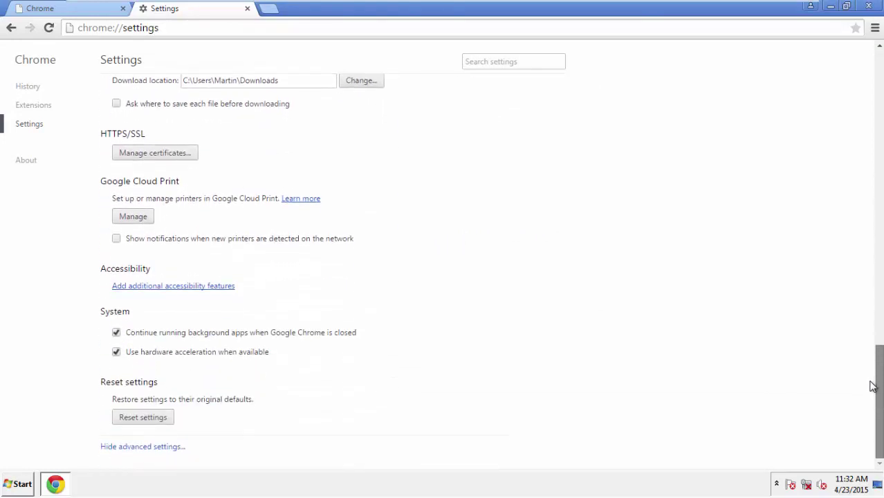
{"action": "left_click", "coordinate": [168, 420]}
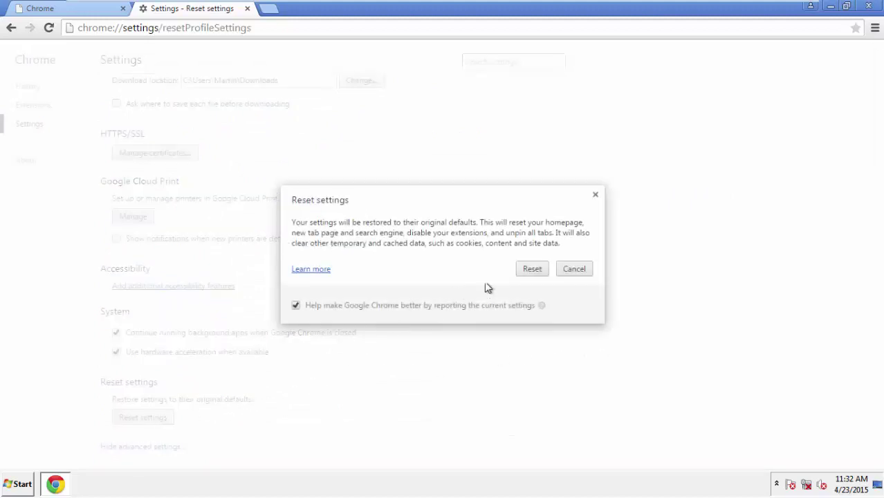
{"action": "left_click", "coordinate": [533, 270]}
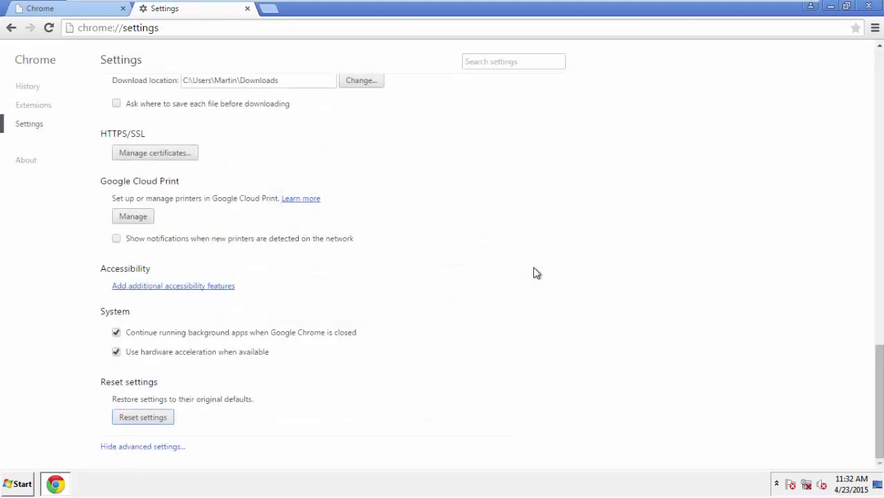
{"action": "left_click", "coordinate": [863, 6]}
{"action": "left_click", "coordinate": [477, 224]}
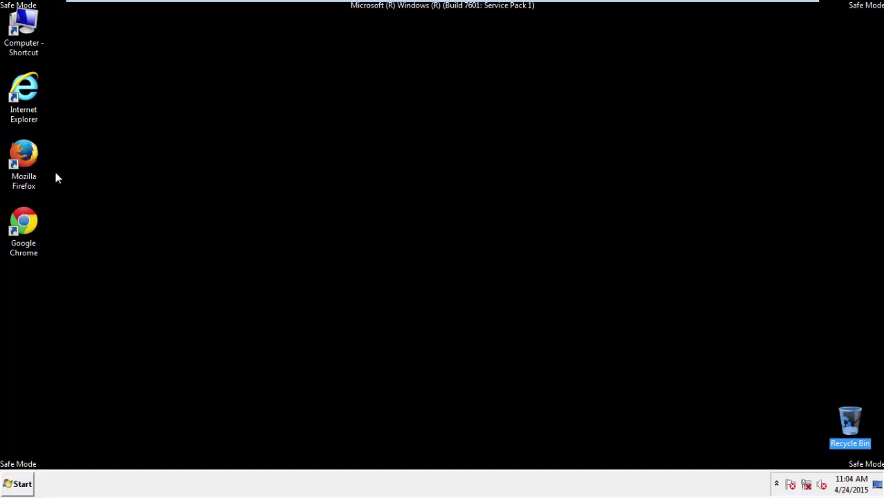
Remove the DealNoDeal extension in Firefox Add-ons, restart Firefox, then close both tabs
{"action": "double_click", "coordinate": [26, 152]}
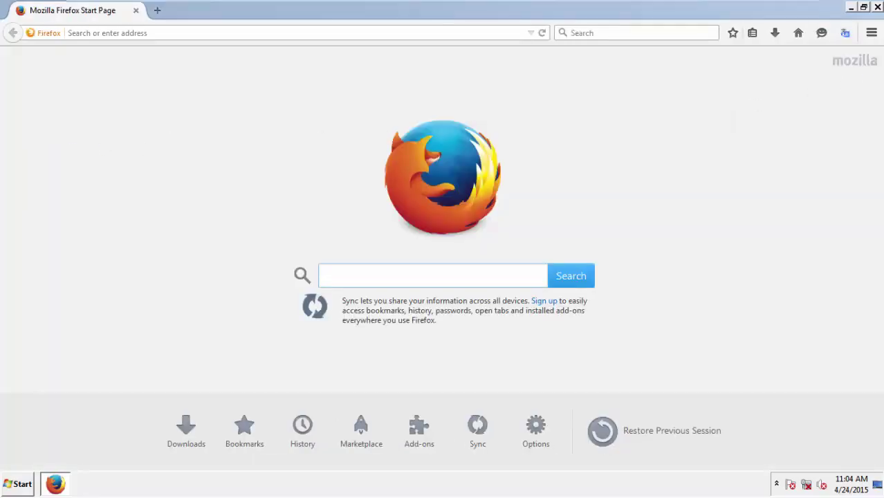
{"action": "left_click", "coordinate": [874, 36]}
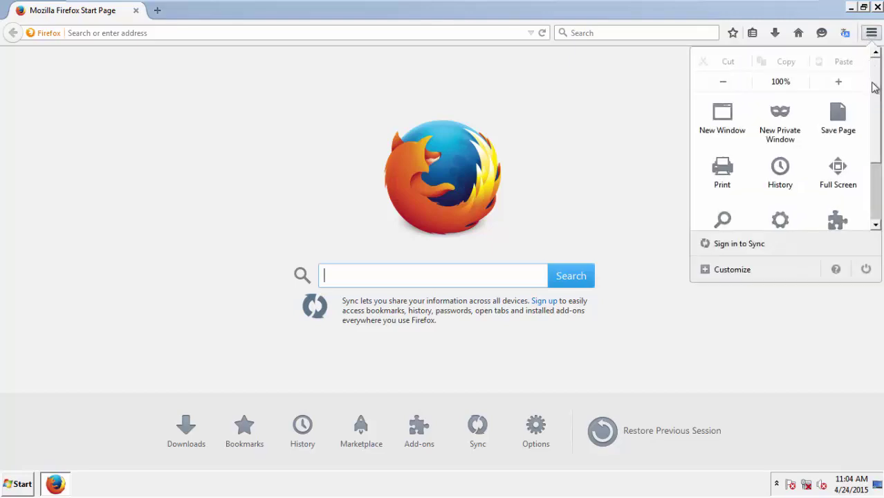
{"action": "scroll", "coordinate": [874, 86], "scroll_direction": "down", "scroll_amount": 3}
{"action": "left_click", "coordinate": [838, 168]}
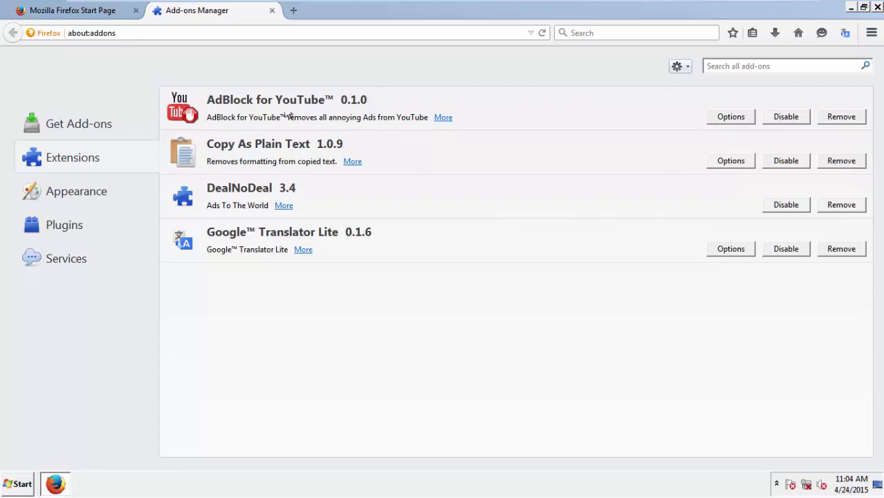
{"action": "left_click", "coordinate": [261, 196]}
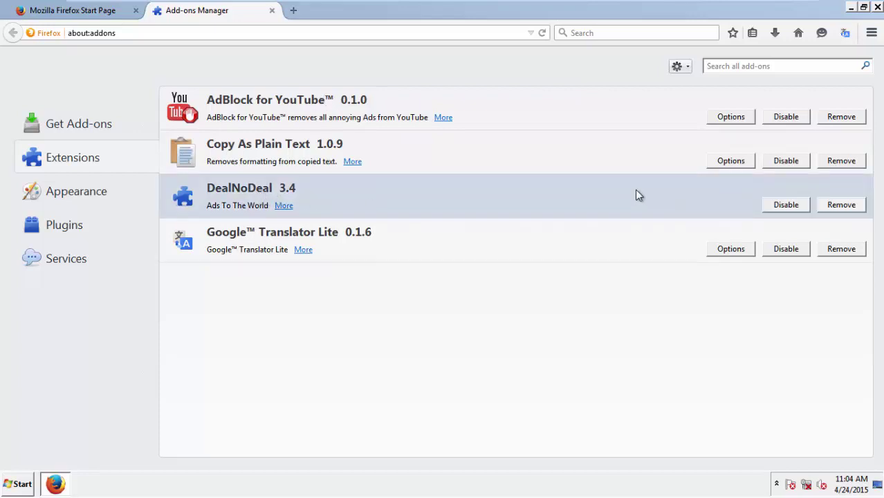
{"action": "left_click", "coordinate": [832, 205]}
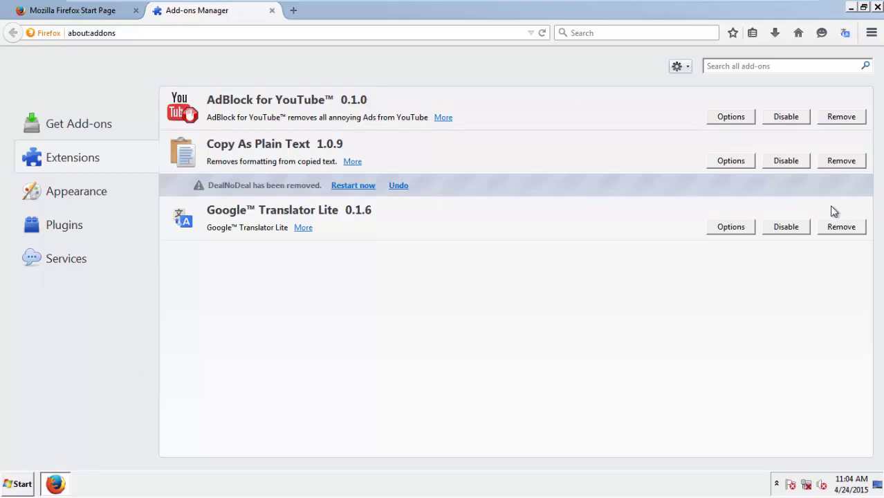
{"action": "left_click", "coordinate": [354, 186]}
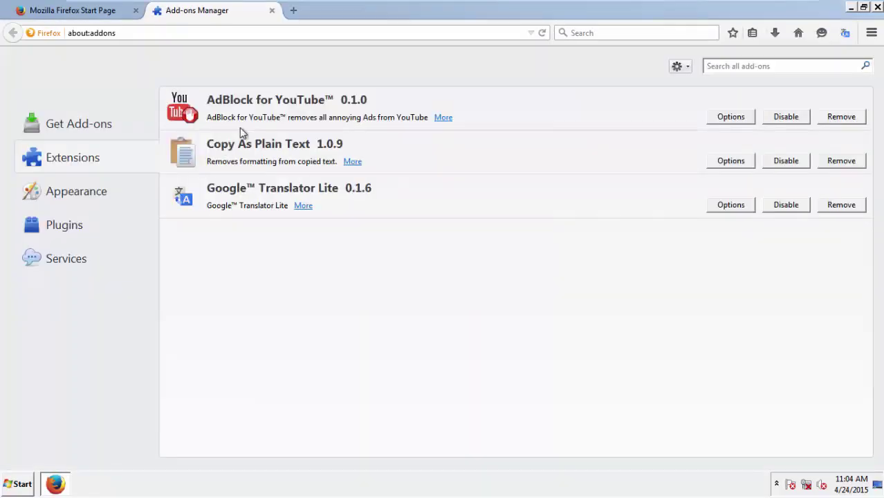
{"action": "left_click", "coordinate": [877, 7]}
{"action": "left_click", "coordinate": [412, 263]}
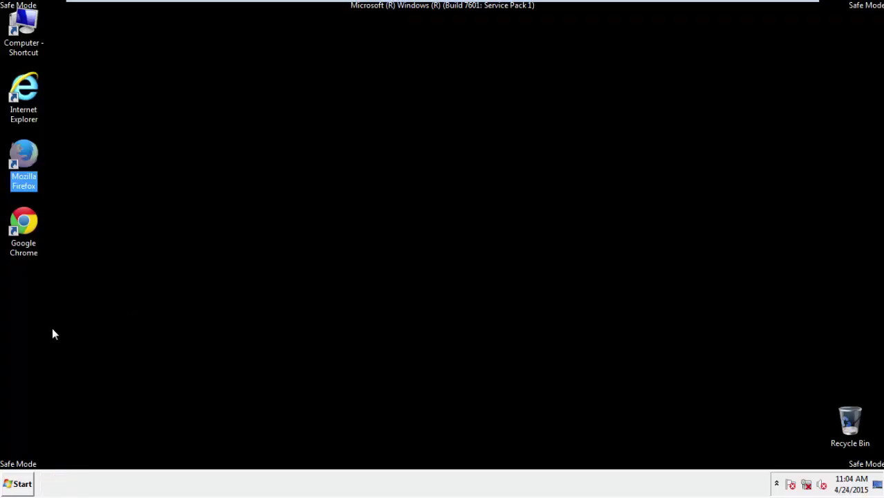
Remove the DealNoDeal extension from Chrome, leaving Google Docs, Sheets and Slides, then close Chrome
{"action": "double_click", "coordinate": [25, 225]}
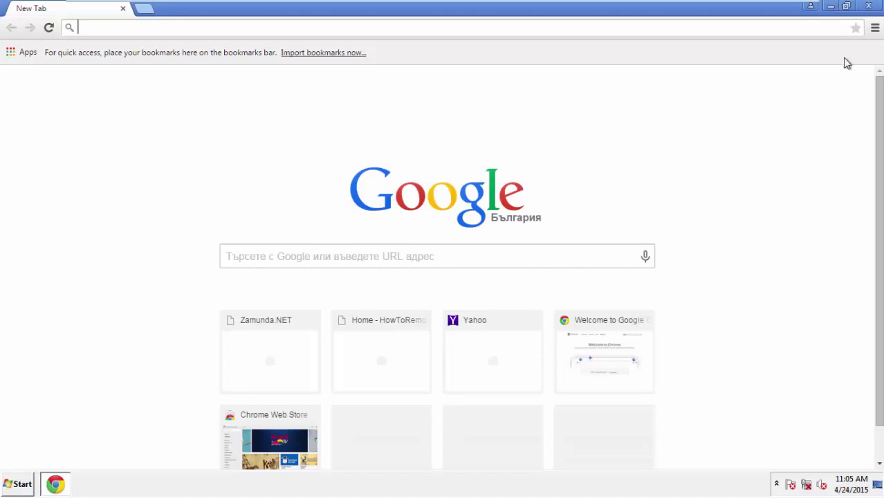
{"action": "left_click", "coordinate": [874, 31]}
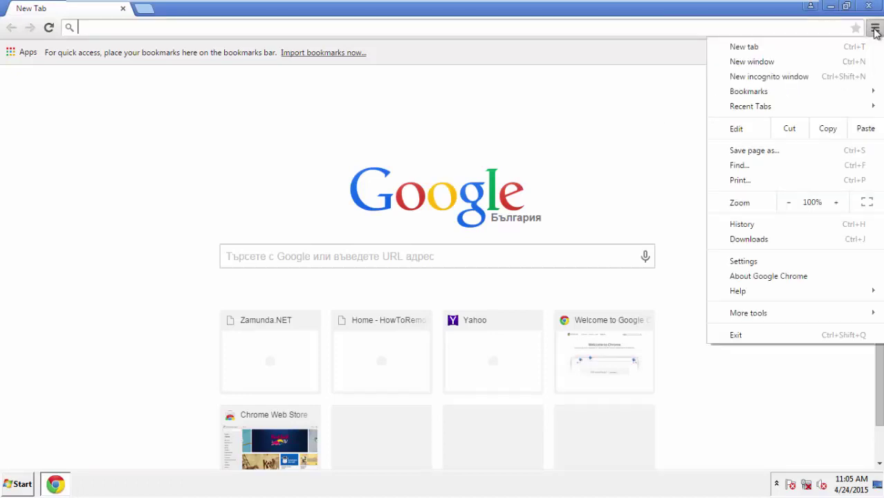
{"action": "left_click", "coordinate": [756, 263]}
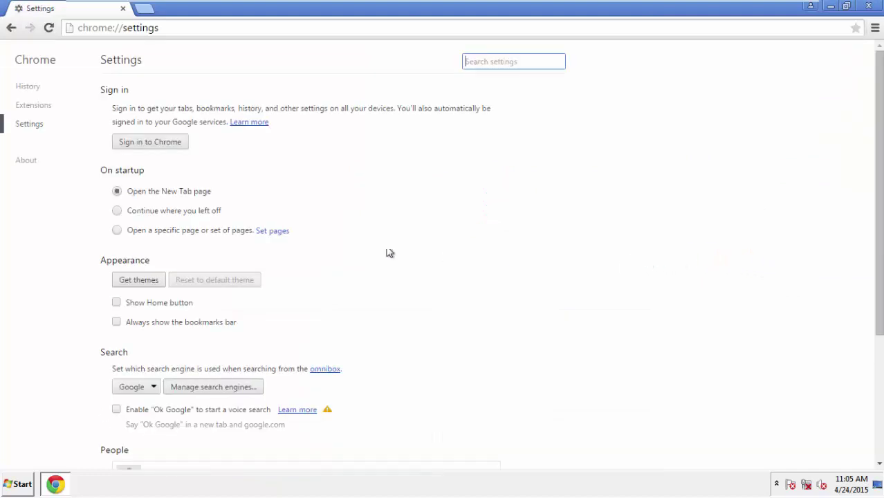
{"action": "left_click", "coordinate": [38, 108]}
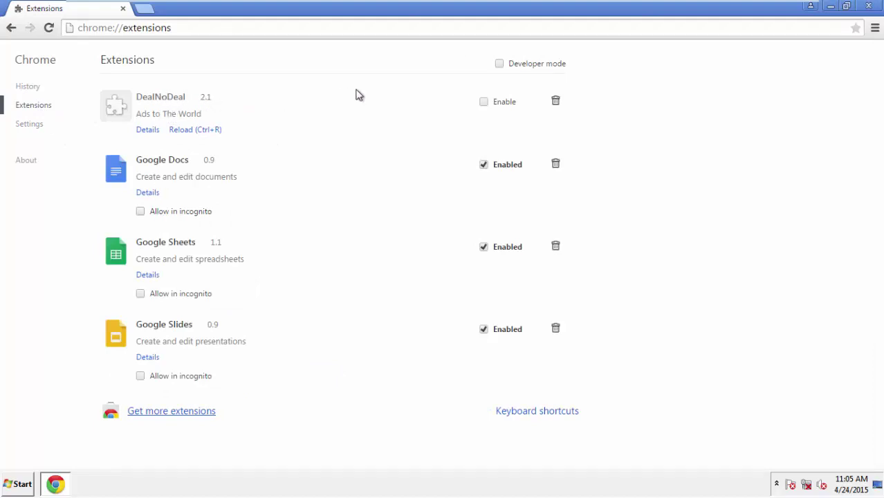
{"action": "left_click", "coordinate": [559, 104]}
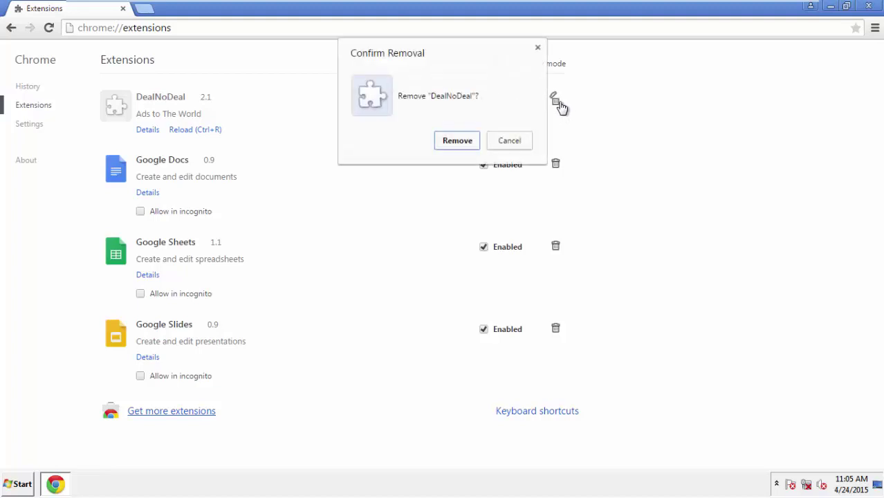
{"action": "left_click", "coordinate": [457, 141]}
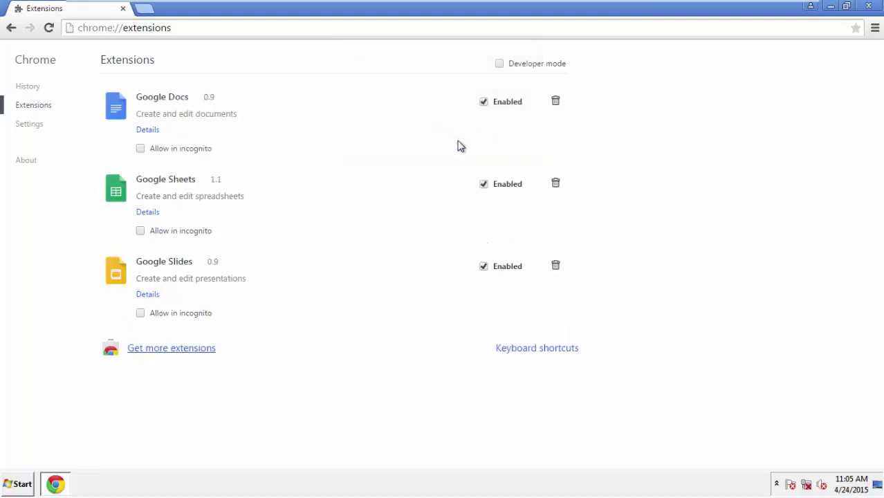
{"action": "left_click", "coordinate": [870, 9]}
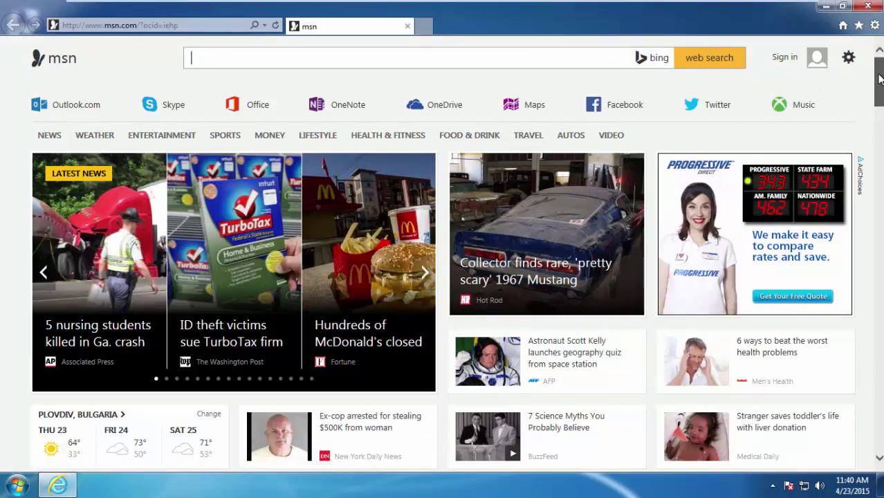
Scroll down the MSN start page in Internet Explorer to check for ads
{"action": "mouse_move", "coordinate": [876, 138]}
{"action": "left_mouse_down"}
{"action": "mouse_move", "coordinate": [869, 306]}
{"action": "mouse_move", "coordinate": [882, 239]}
{"action": "mouse_move", "coordinate": [880, 262]}
{"action": "mouse_move", "coordinate": [876, 63]}
{"action": "left_mouse_up"}
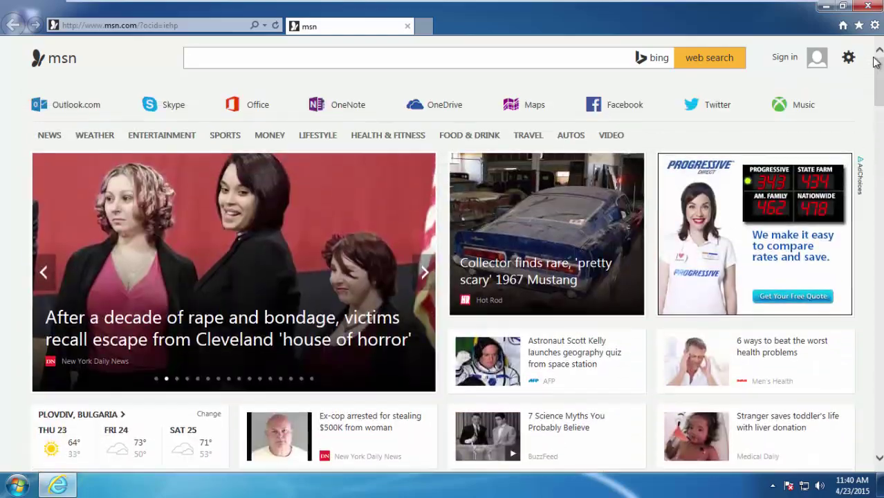
Close Internet Explorer and open the PC Optimization Tips article on howtoremove.guide in Chrome
{"action": "left_click", "coordinate": [867, 5]}
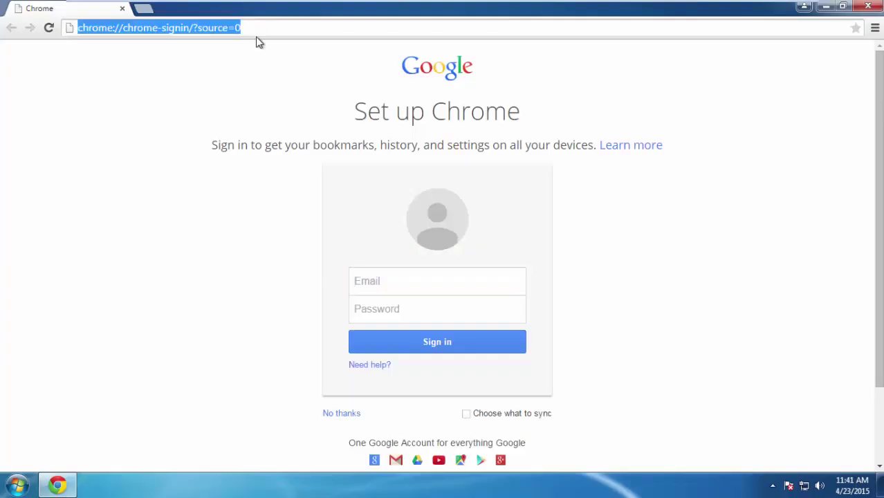
{"action": "type", "text": "howtoremove.guide"}
{"action": "key", "text": "Return"}
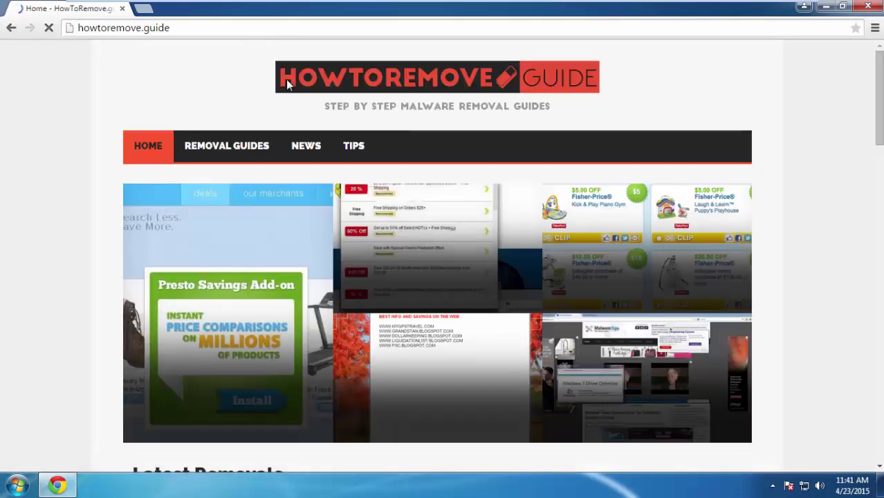
{"action": "left_click", "coordinate": [351, 147]}
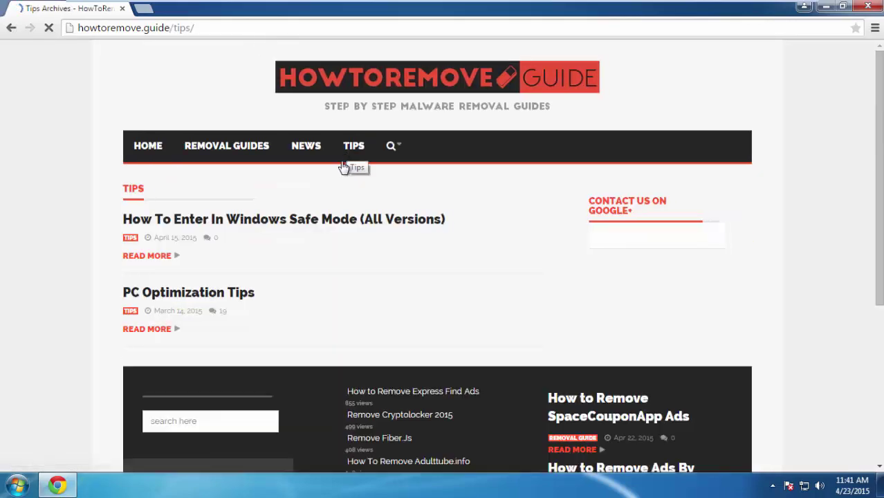
{"action": "left_click", "coordinate": [171, 299]}
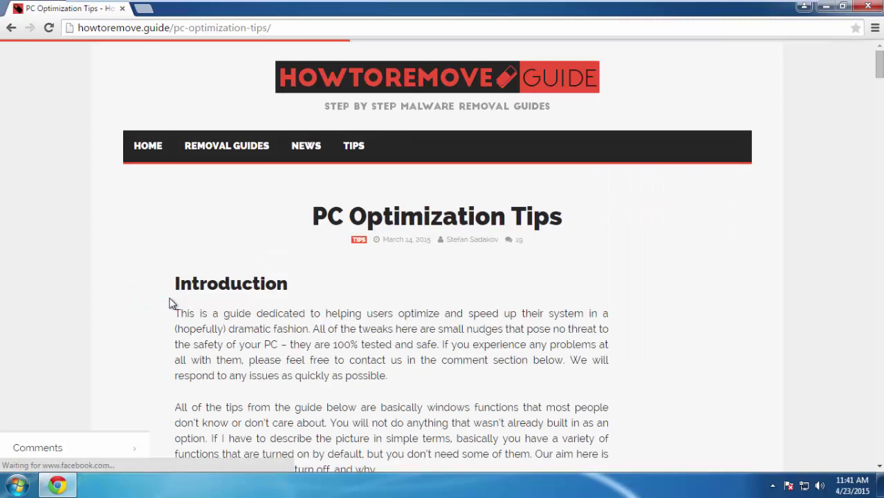
Jump through the article's Getting Ready, Tip Number 1 and later tip sections
{"action": "left_click", "coordinate": [54, 235]}
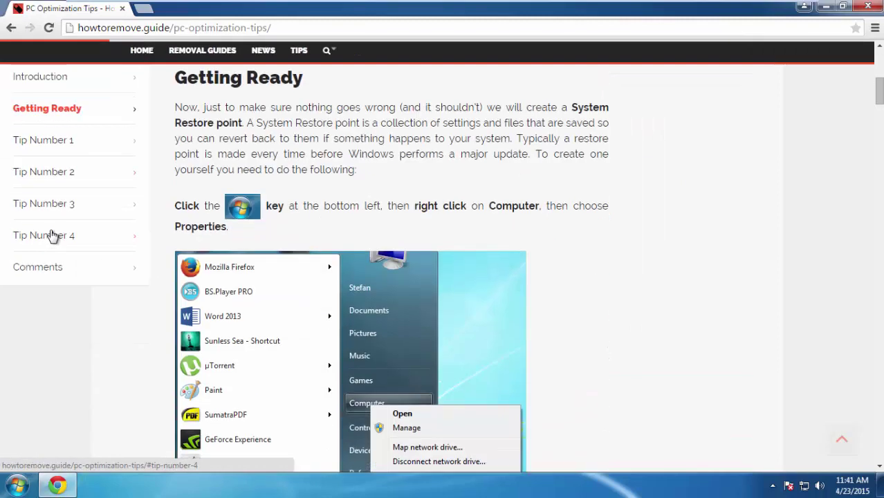
{"action": "left_click", "coordinate": [59, 144]}
{"action": "left_click", "coordinate": [48, 178]}
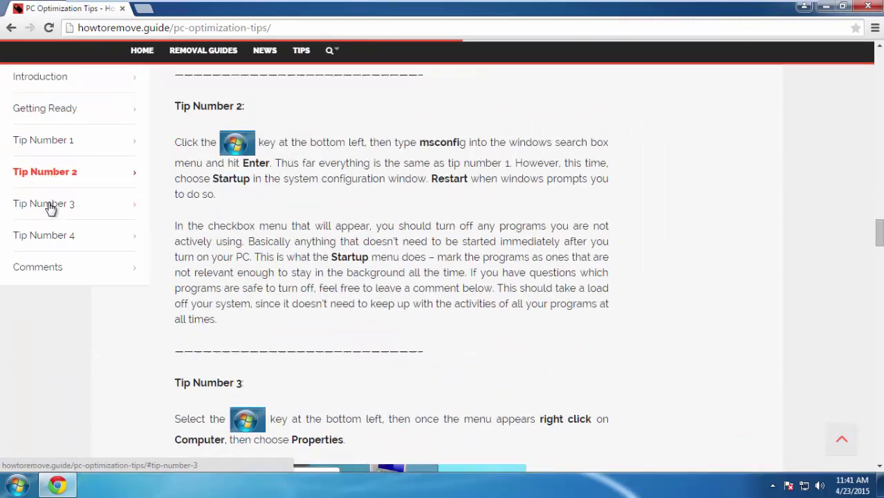